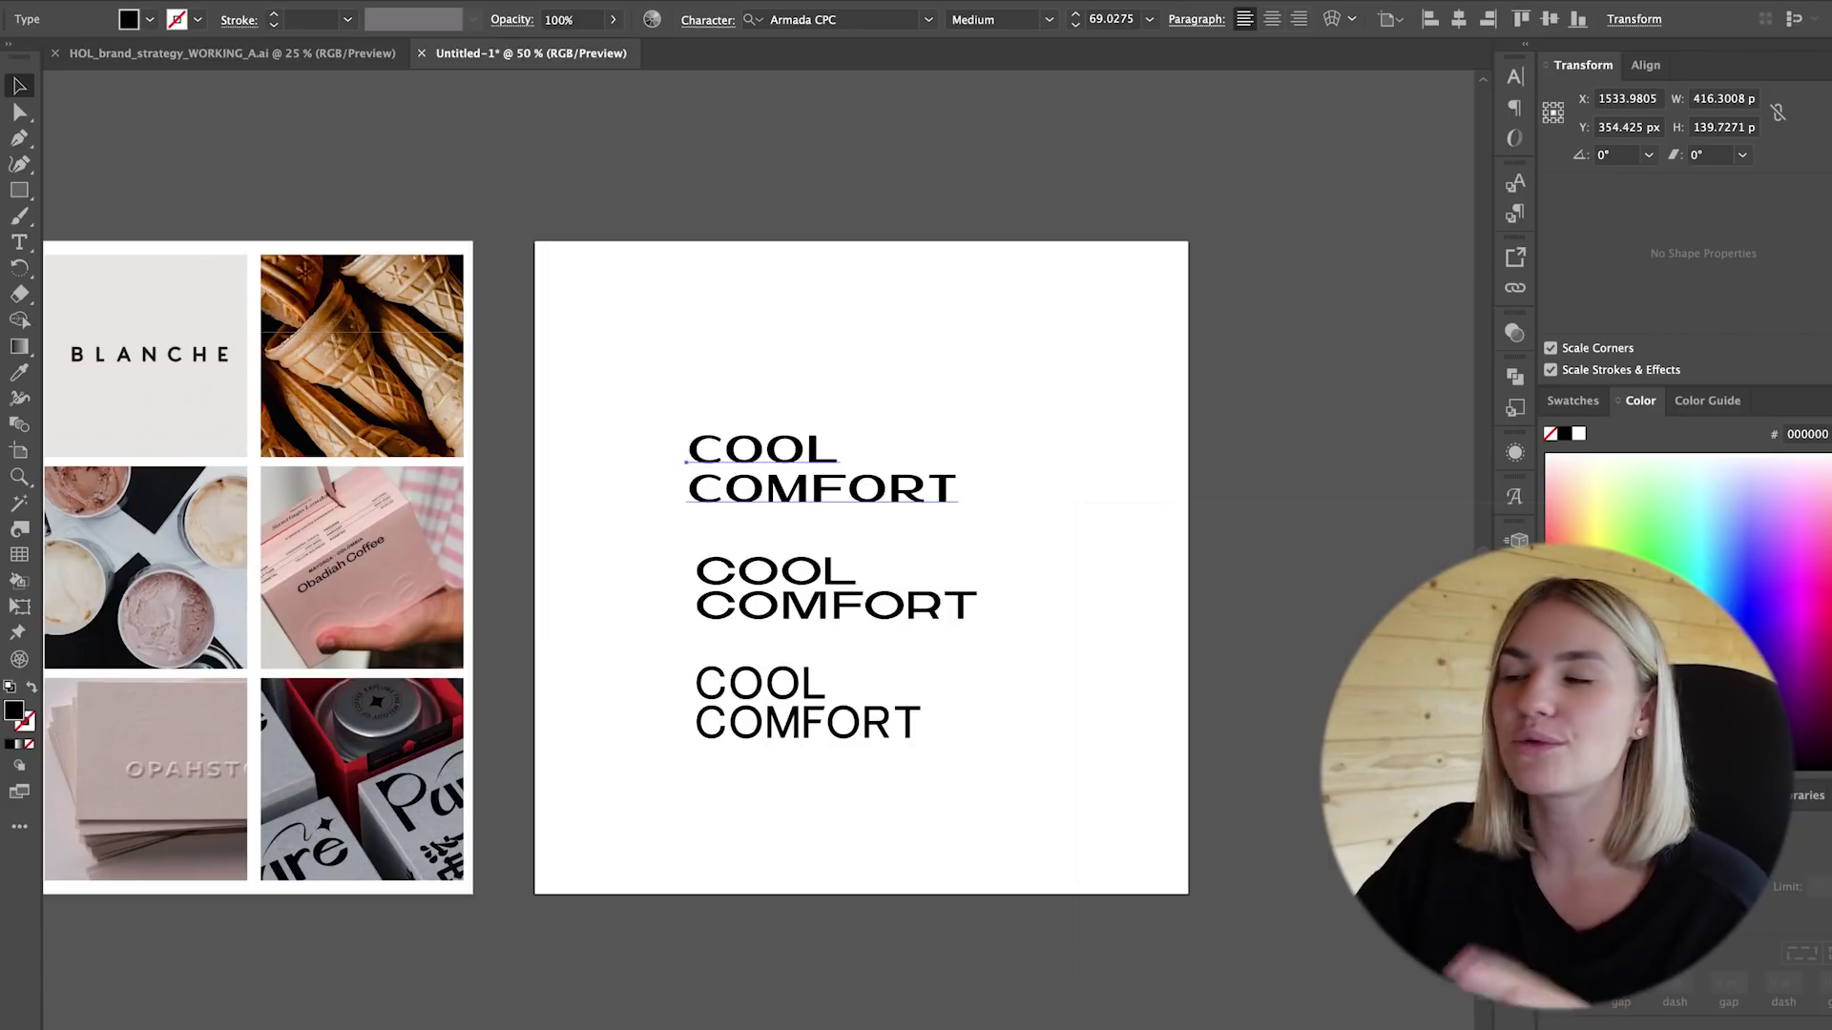
# Show the bounding box and move the first COOL COMFORT wordmark into line with the left edges of the two wordmarks below.
pyautogui.hotkey('ctrl', 'shift', 'b')
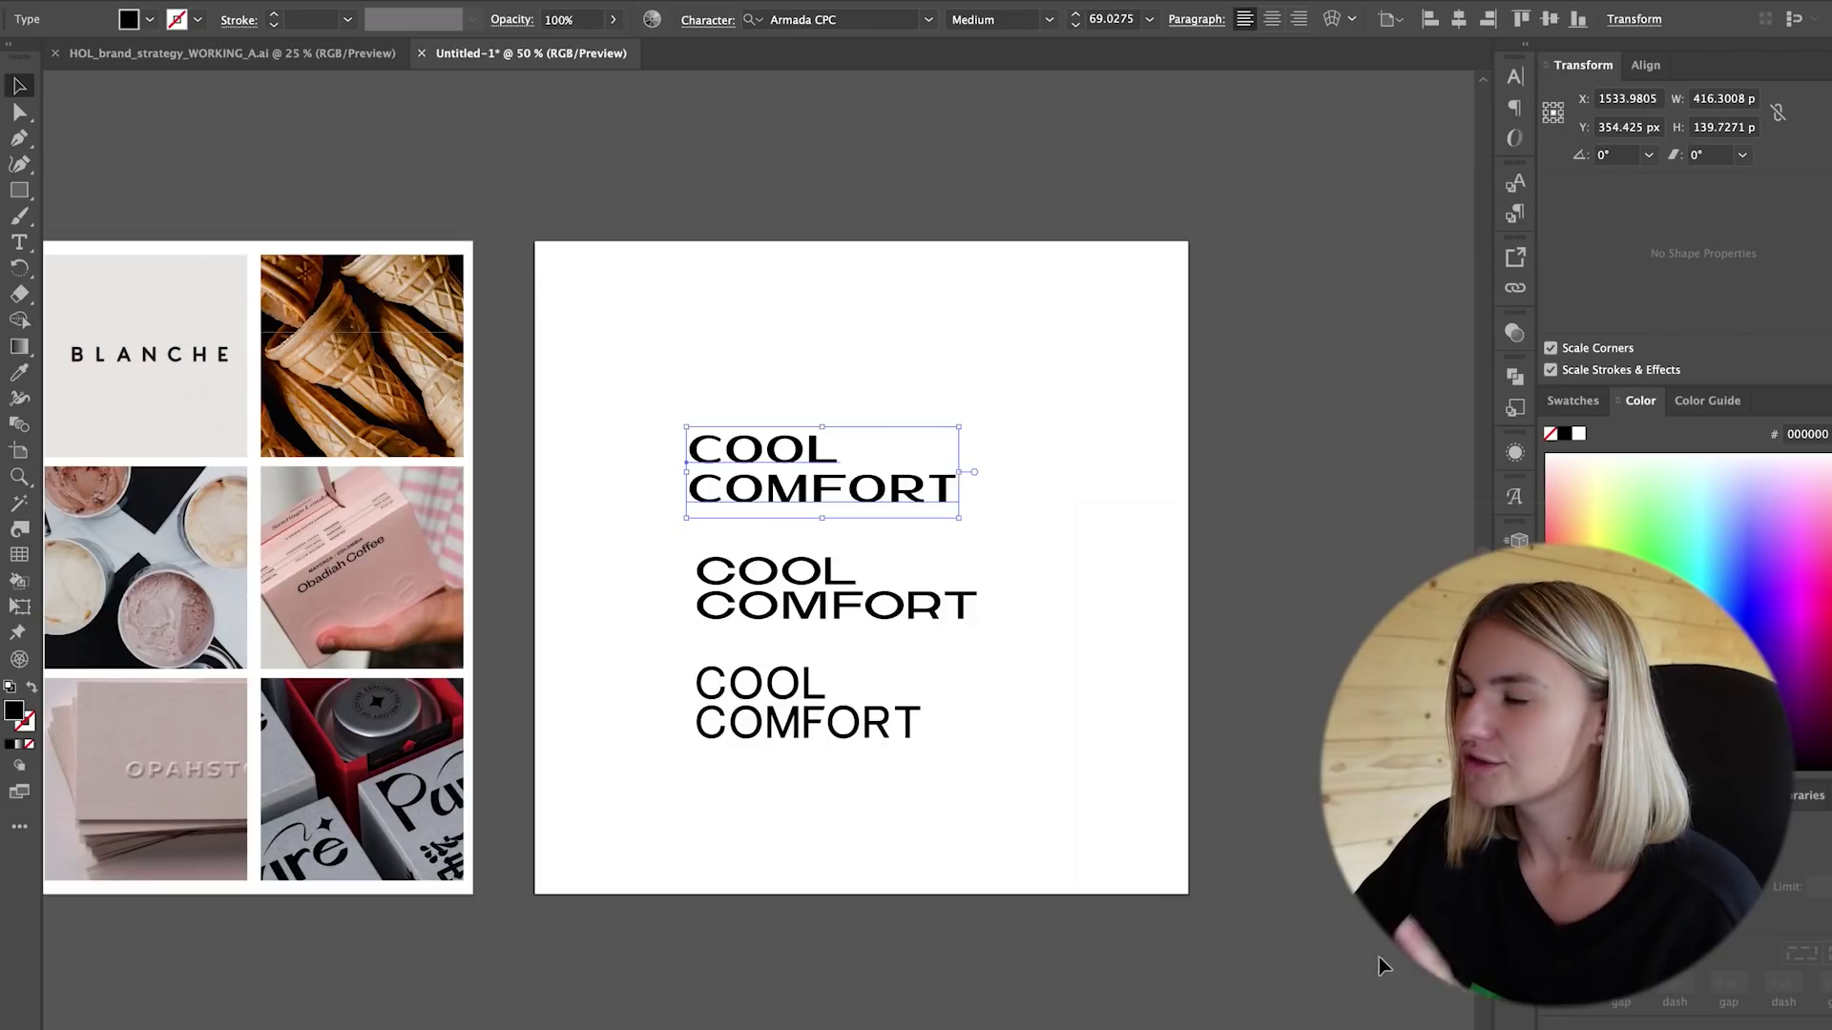
pyautogui.click(969, 580)
pyautogui.hotkey('ctrl', '=')
pyautogui.hotkey('ctrl', '=')
pyautogui.moveTo(839, 427); pyautogui.dragTo(860, 462)
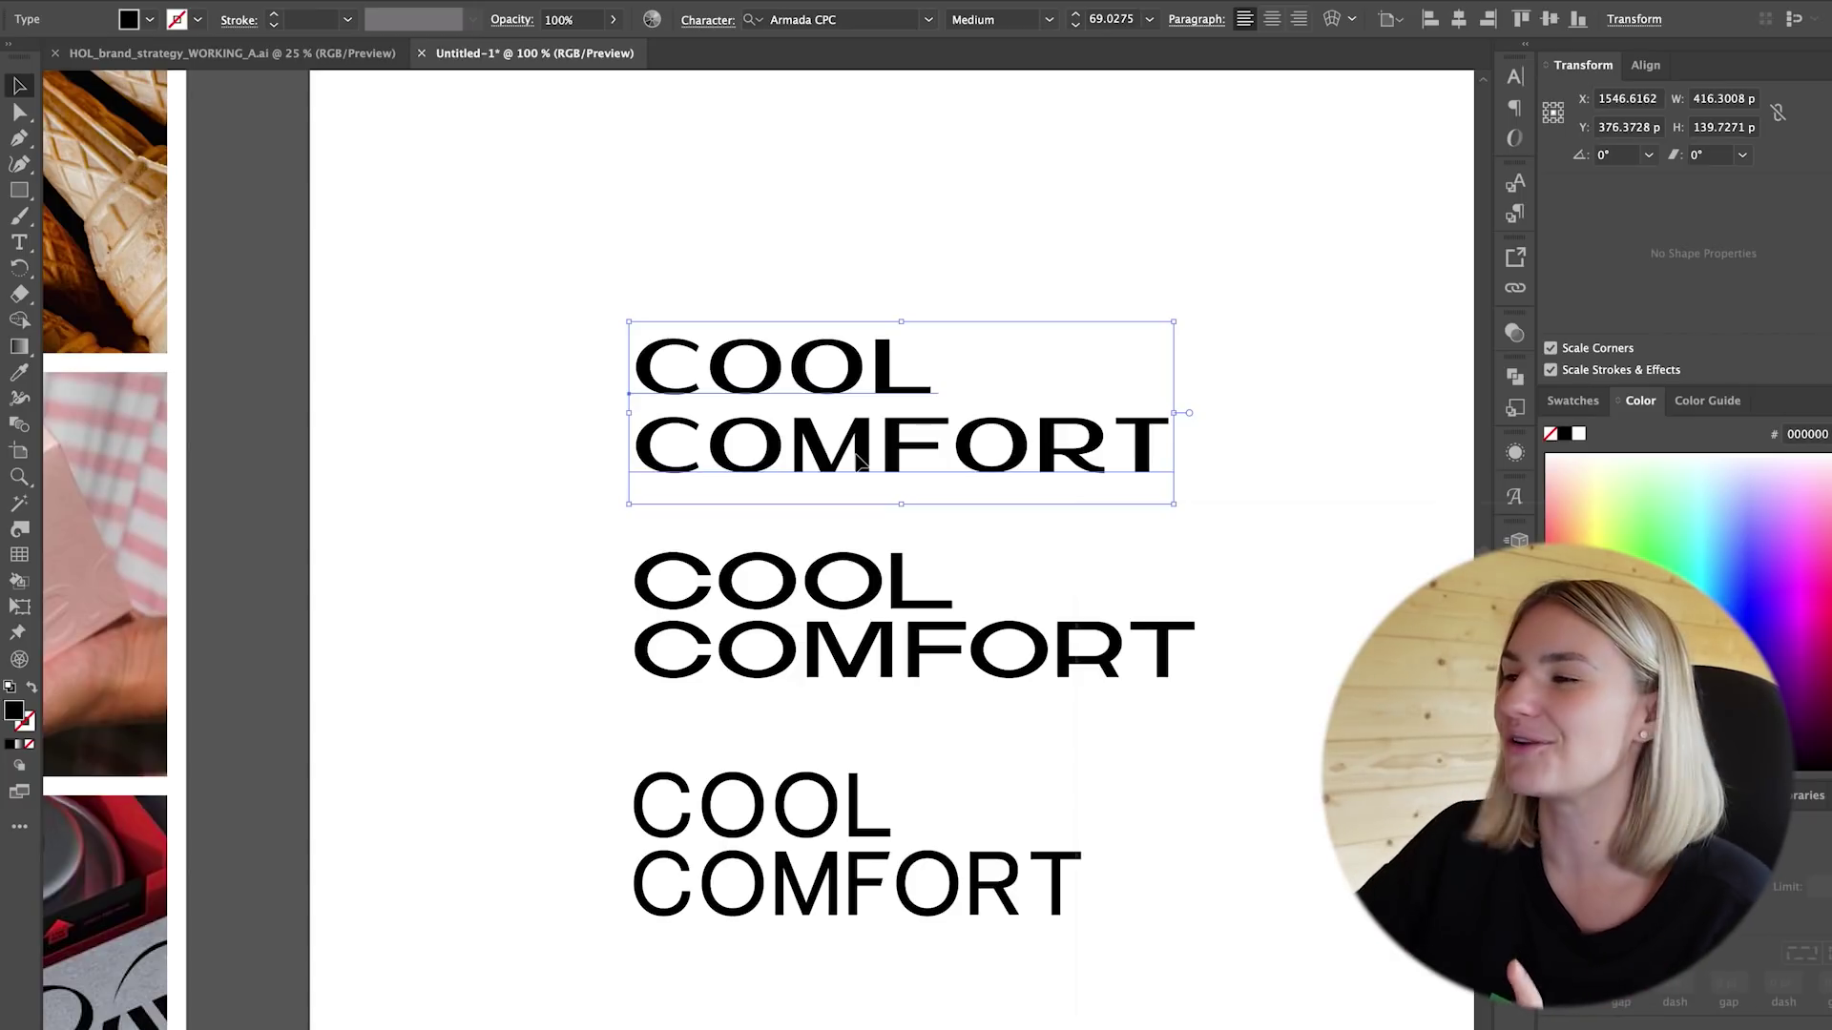
pyautogui.click(760, 285)
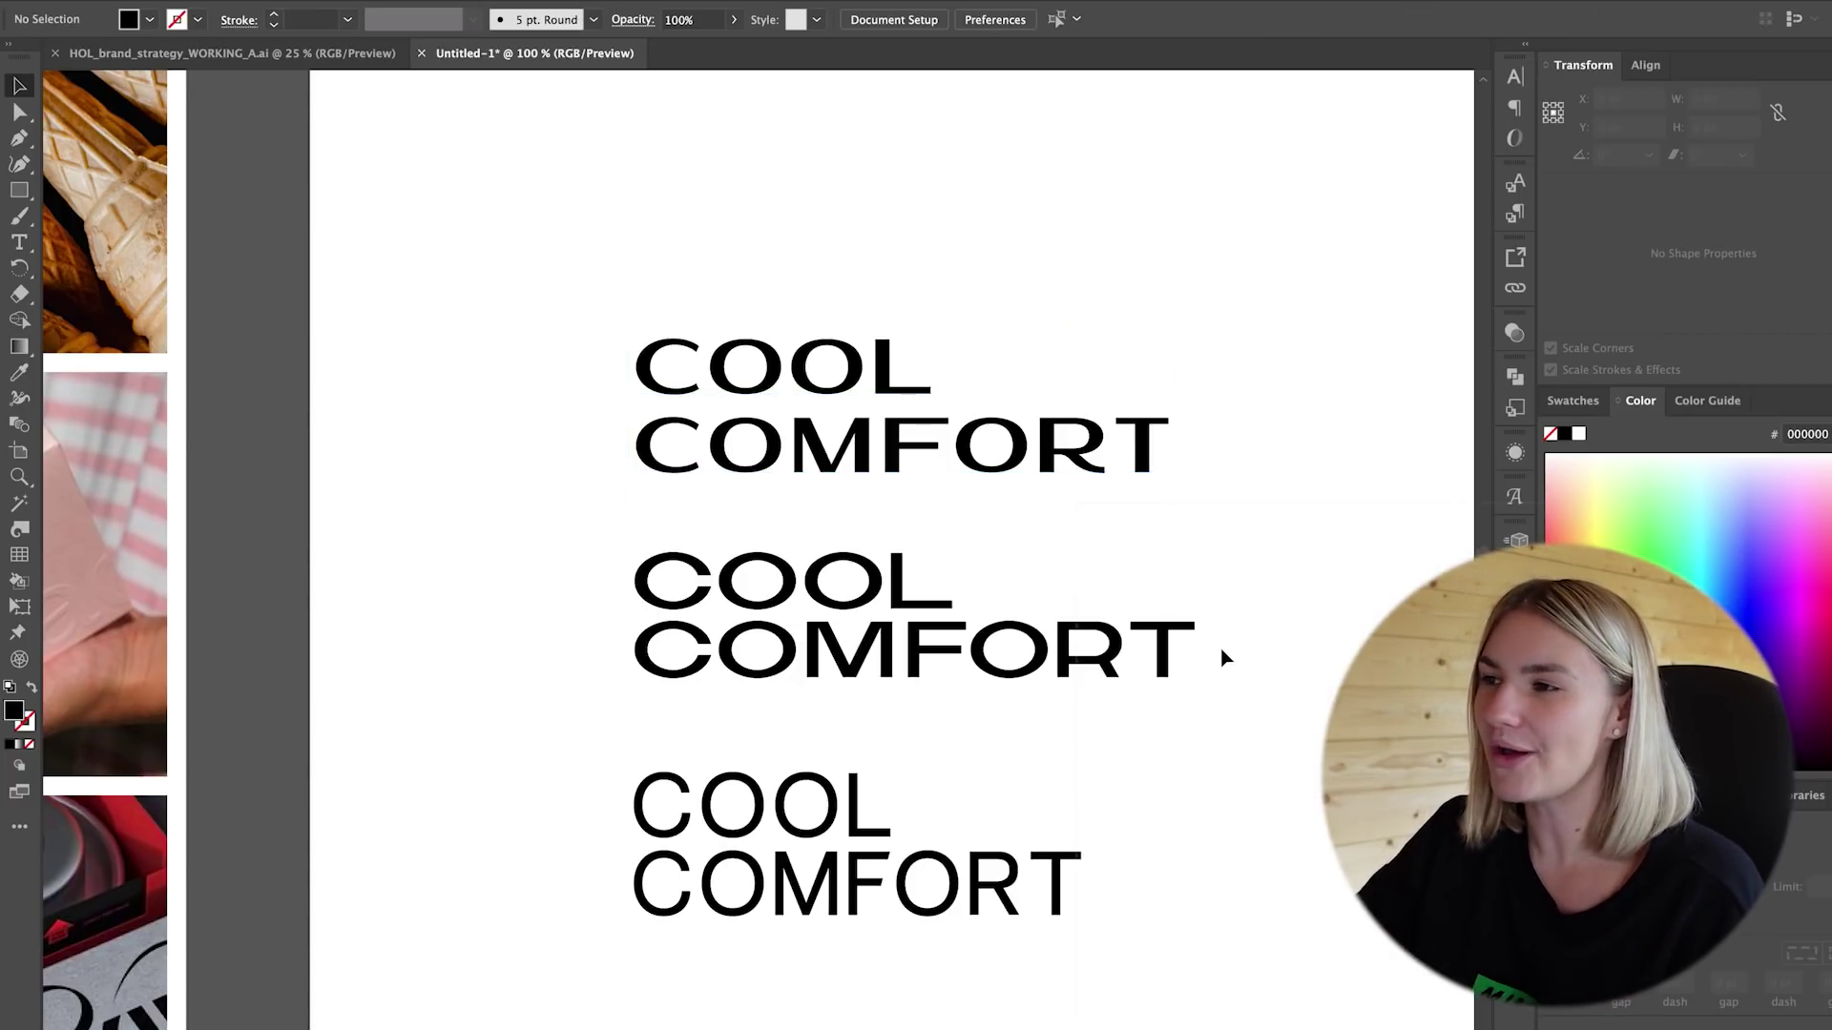
# Compare the typefaces of the three COOL COMFORT wordmarks, checking the Armada CPC and Widy versions individually.
pyautogui.scroll(-1, 1182, 562)
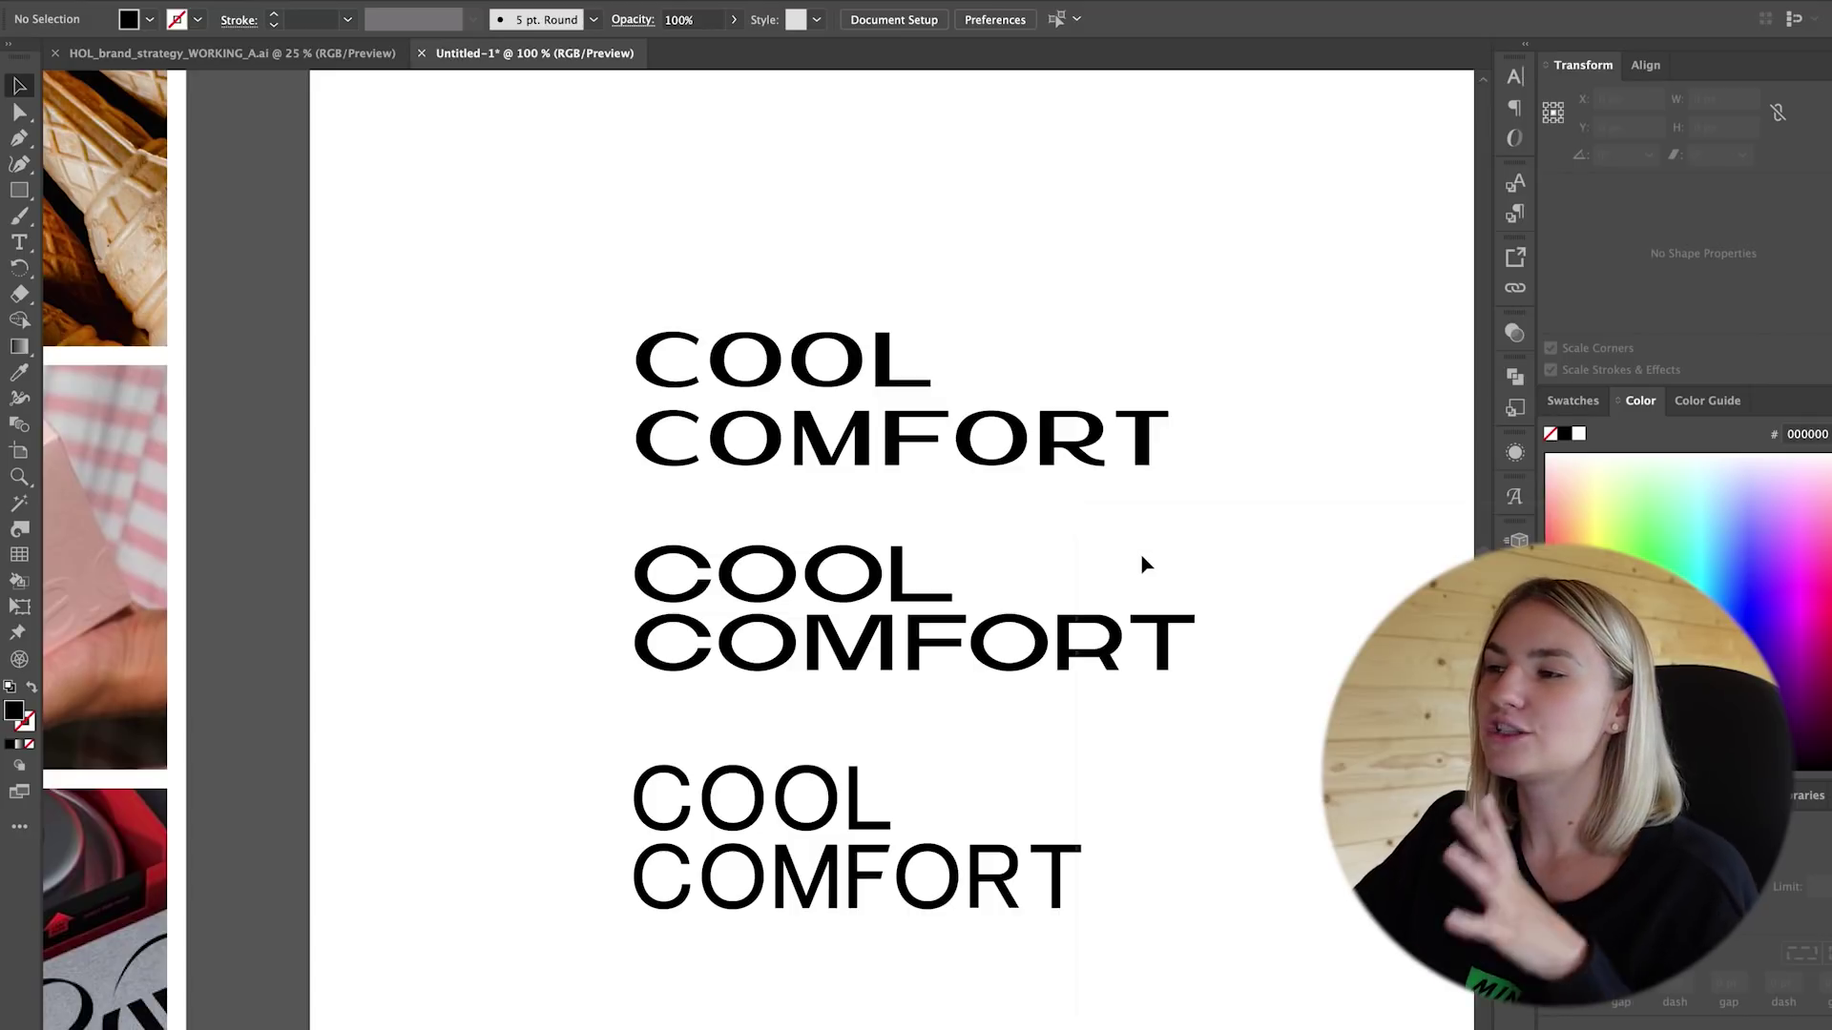
pyautogui.click(910, 472)
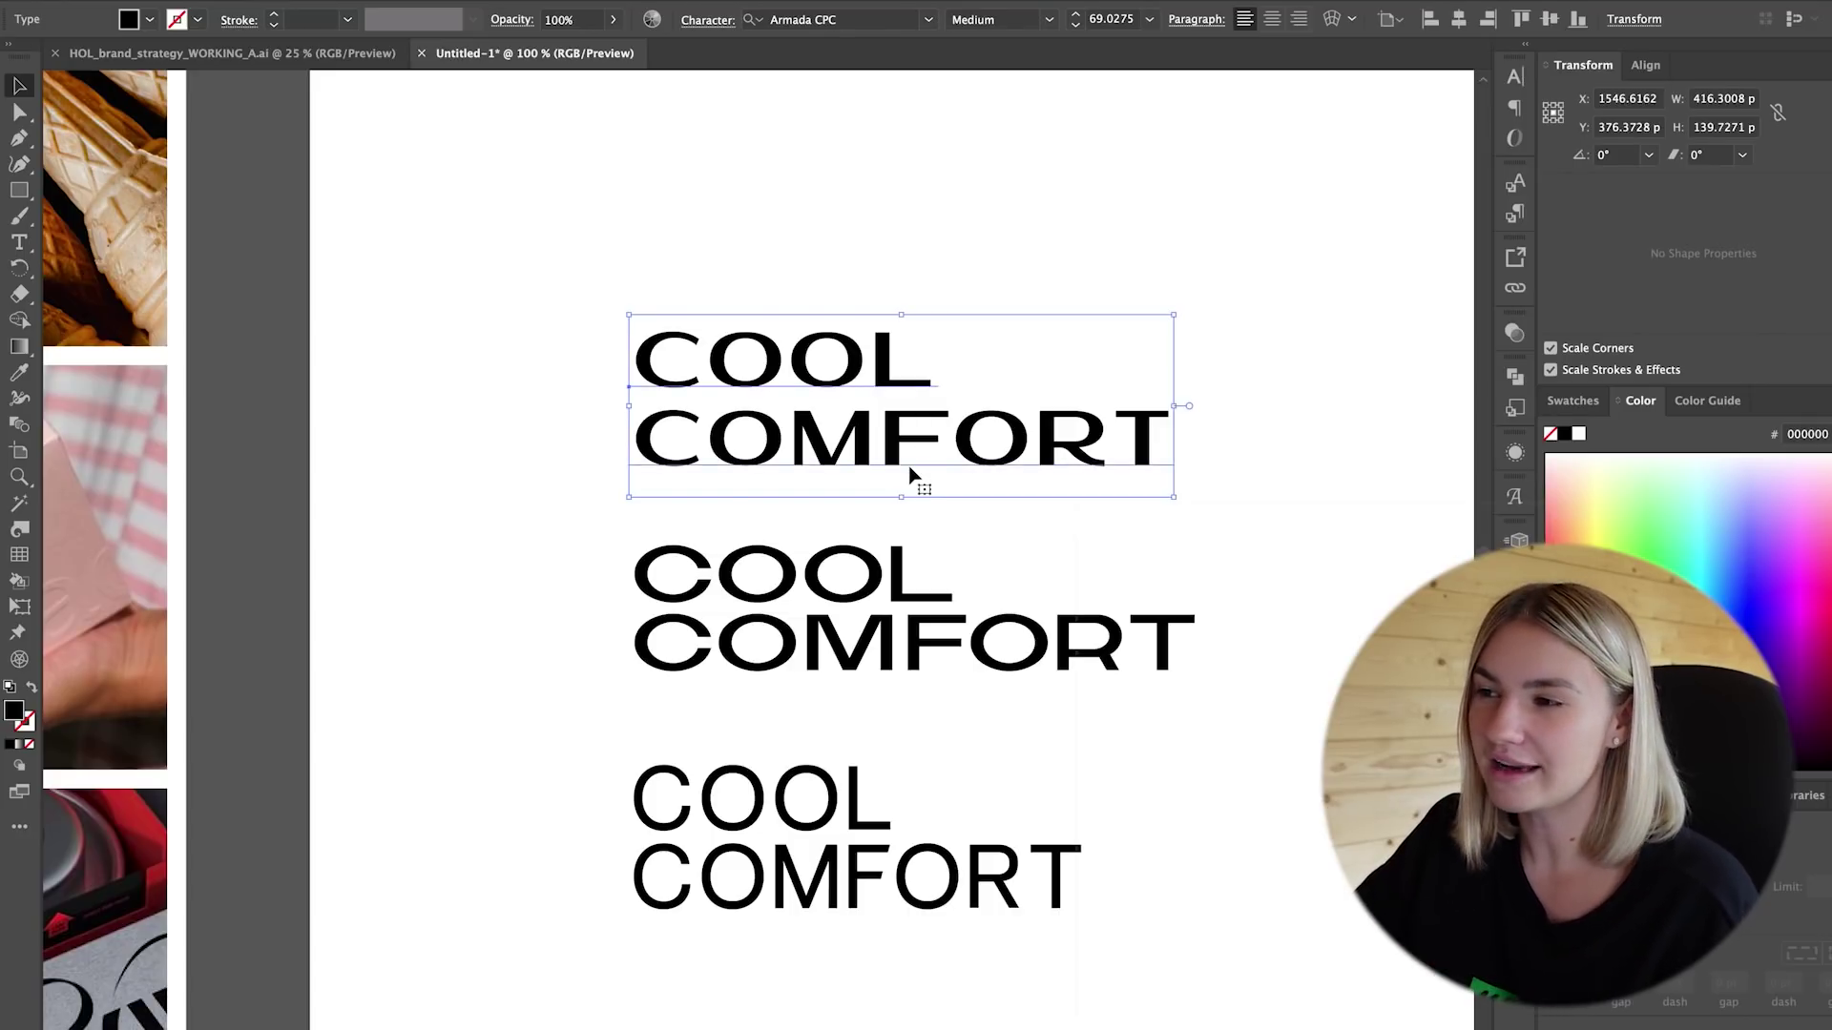
pyautogui.click(886, 634)
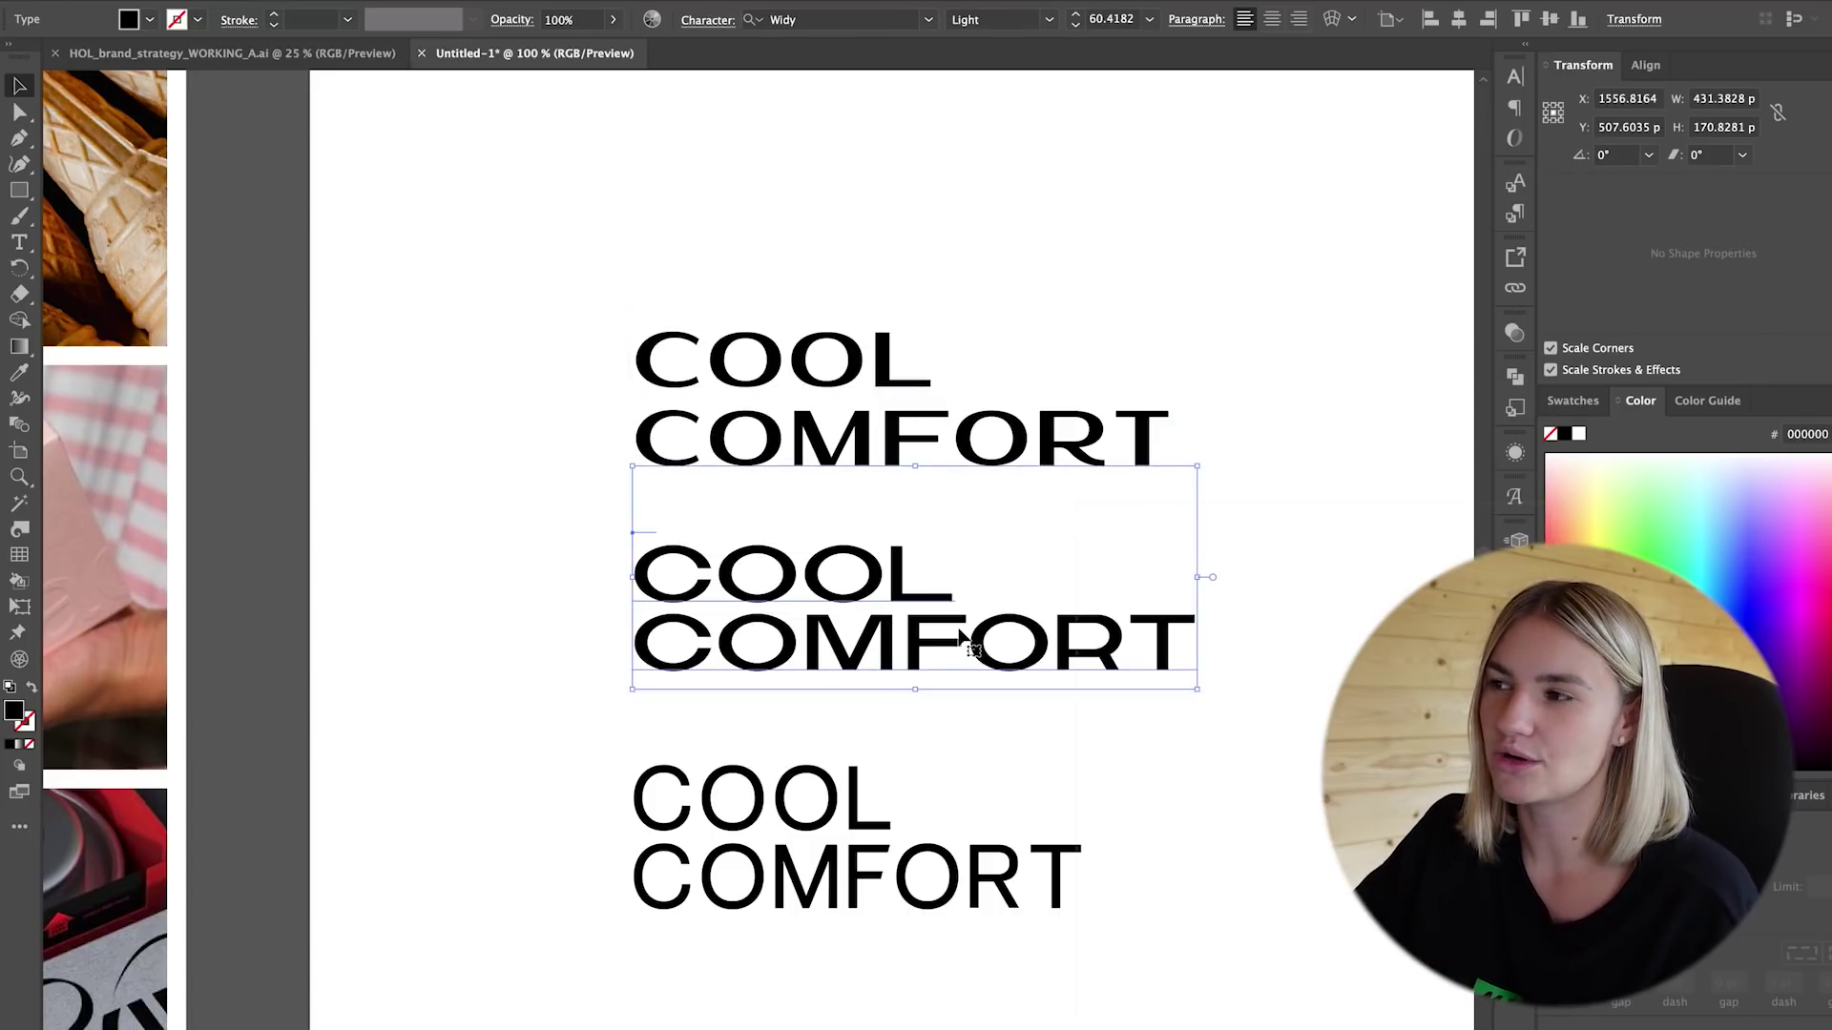
pyautogui.click(990, 302)
pyautogui.hscroll(2, 990, 301)
pyautogui.scroll(1, 990, 302)
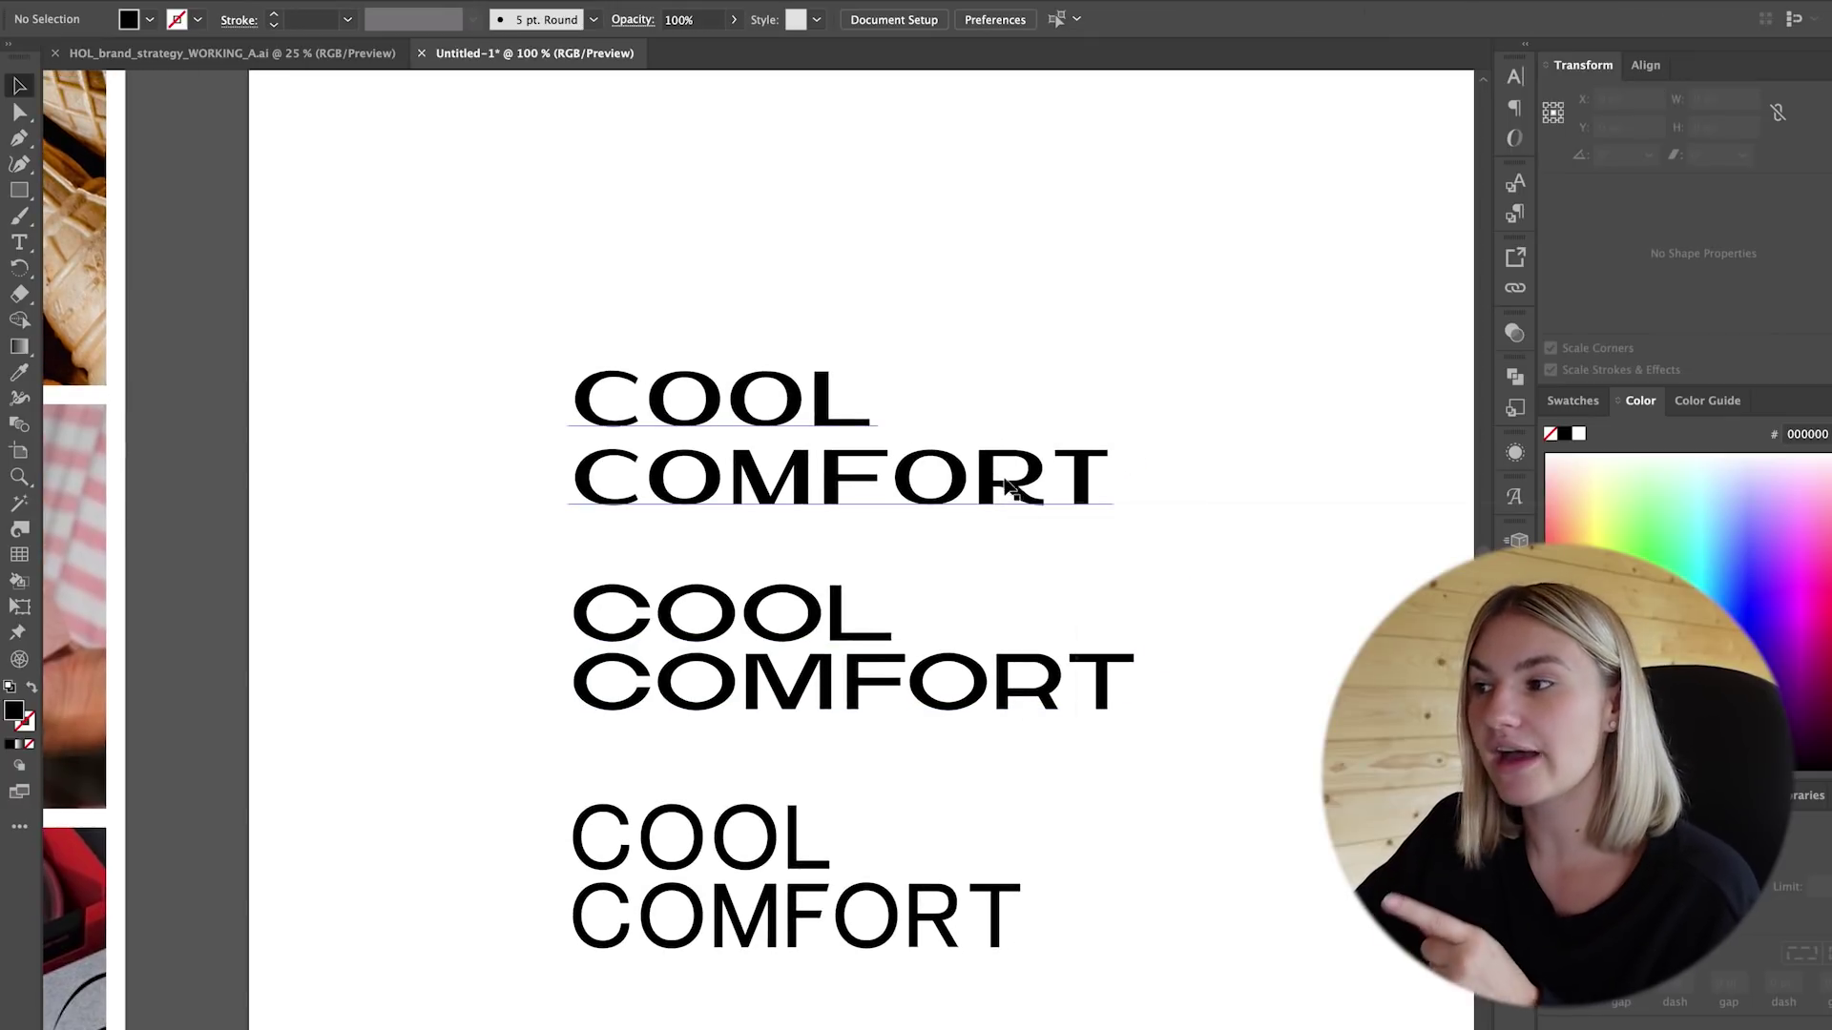
pyautogui.scroll(3, 994, 520)
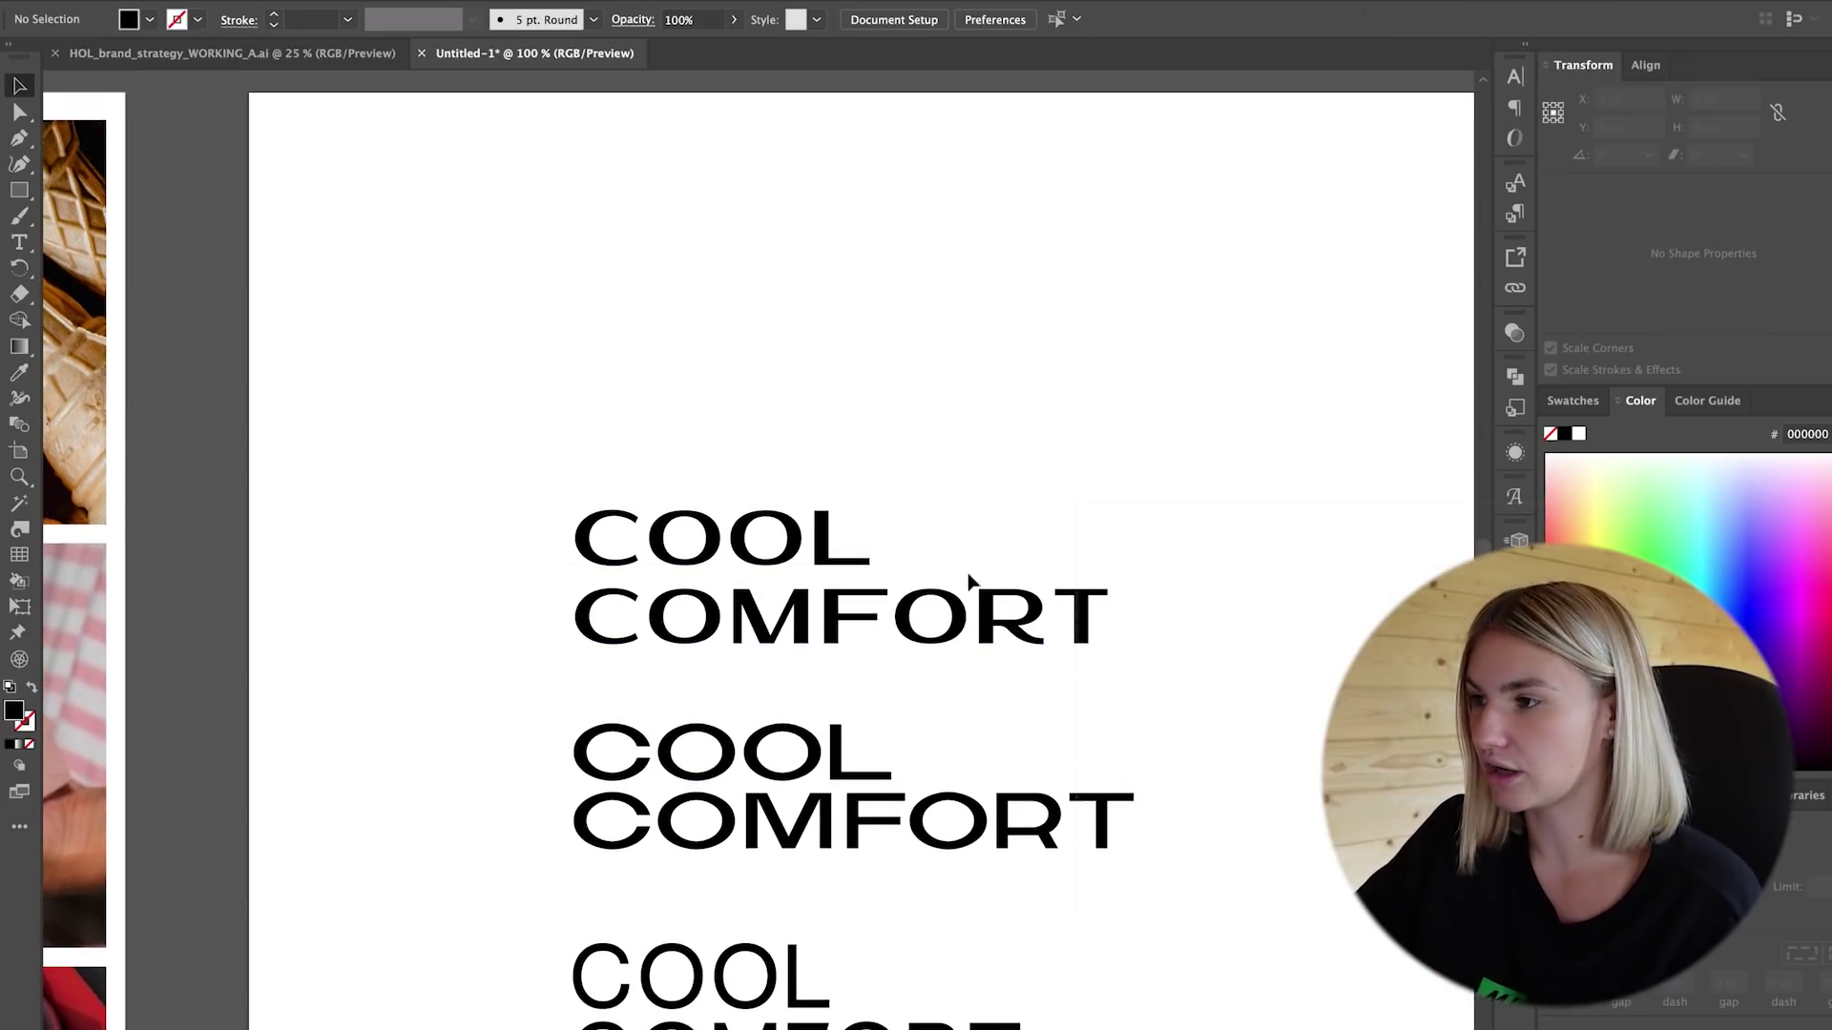
# Move the Armada CPC wordmark above the artboard and shift the Widy and Obadiah wordmarks upward together.
pyautogui.click(966, 606)
pyautogui.press('super+minus')
pyautogui.moveTo(920, 585); pyautogui.dragTo(932, 151)
pyautogui.scroll(-2, 906, 524)
pyautogui.click(859, 601)
pyautogui.keyDown('shift'); pyautogui.click(634, 771); pyautogui.keyUp('shift')
pyautogui.moveTo(698, 763); pyautogui.dragTo(697, 657)
pyautogui.press('super+plus')
pyautogui.hotkey('ctrl', '+')
pyautogui.click(444, 222)
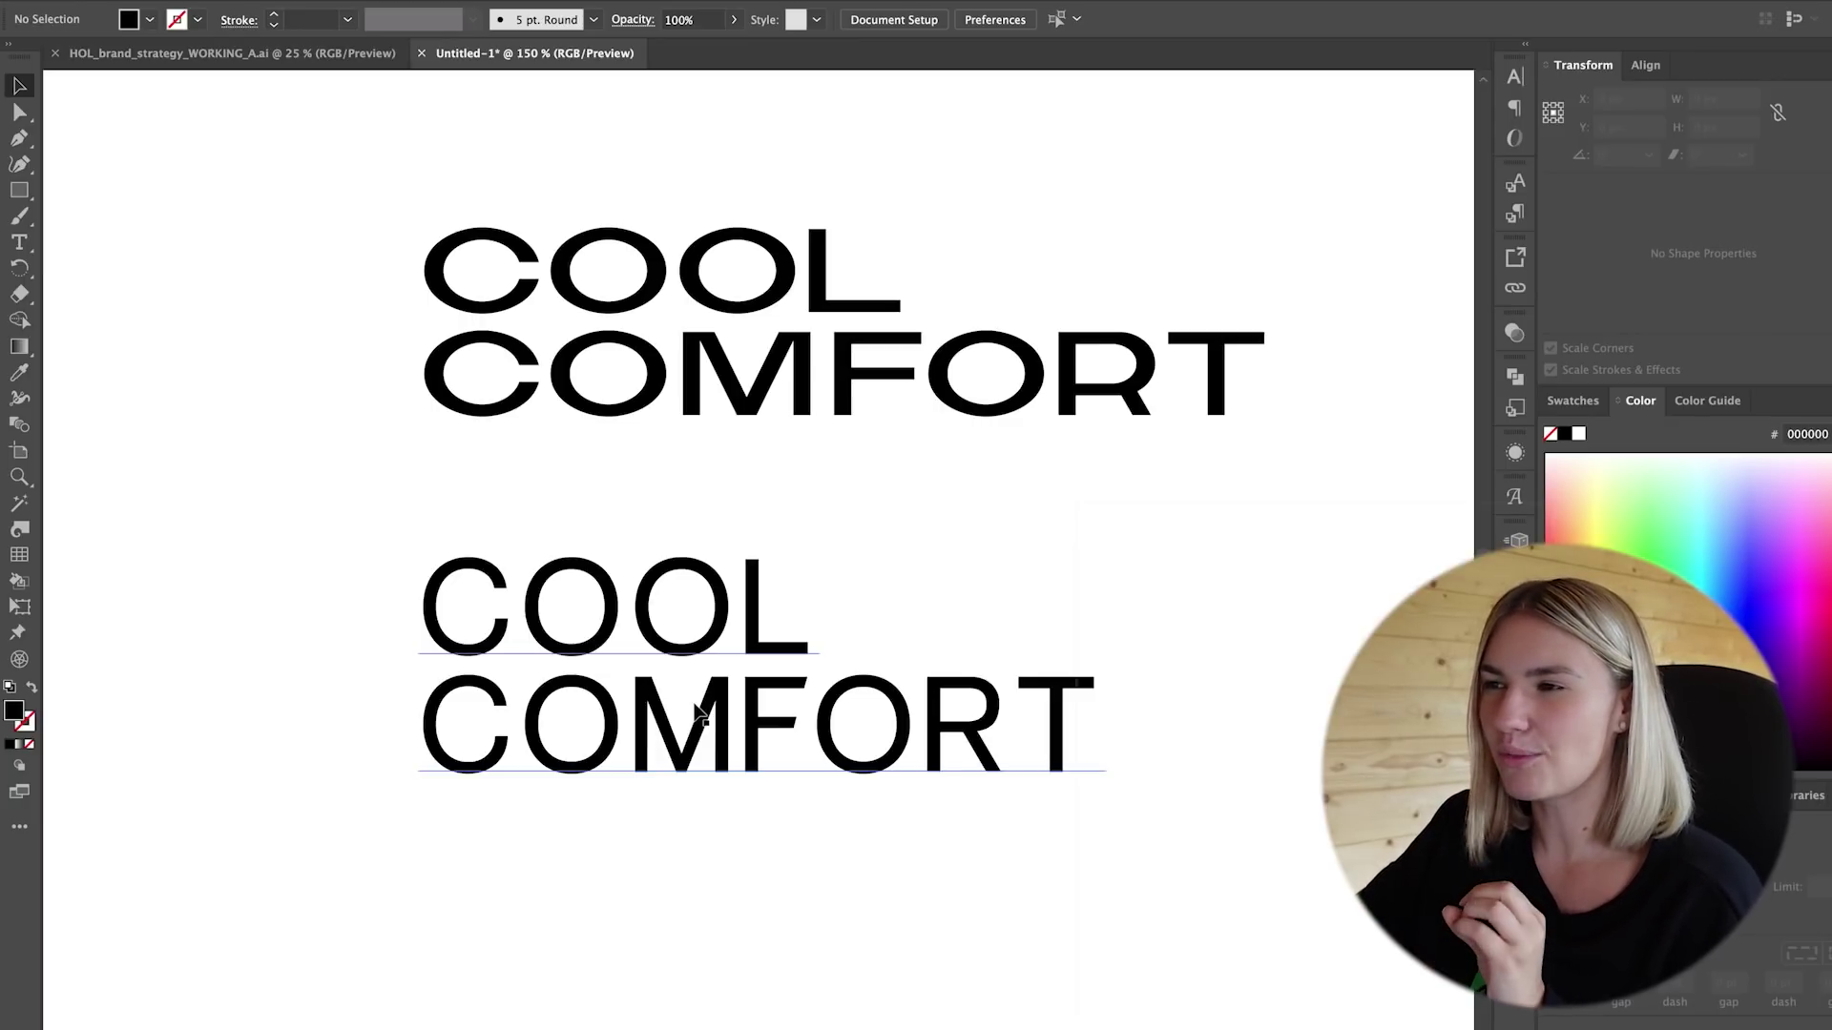
# Move the Widy wordmark above the artboard and place the Obadiah wordmark near the artboard's centre.
pyautogui.click(794, 345)
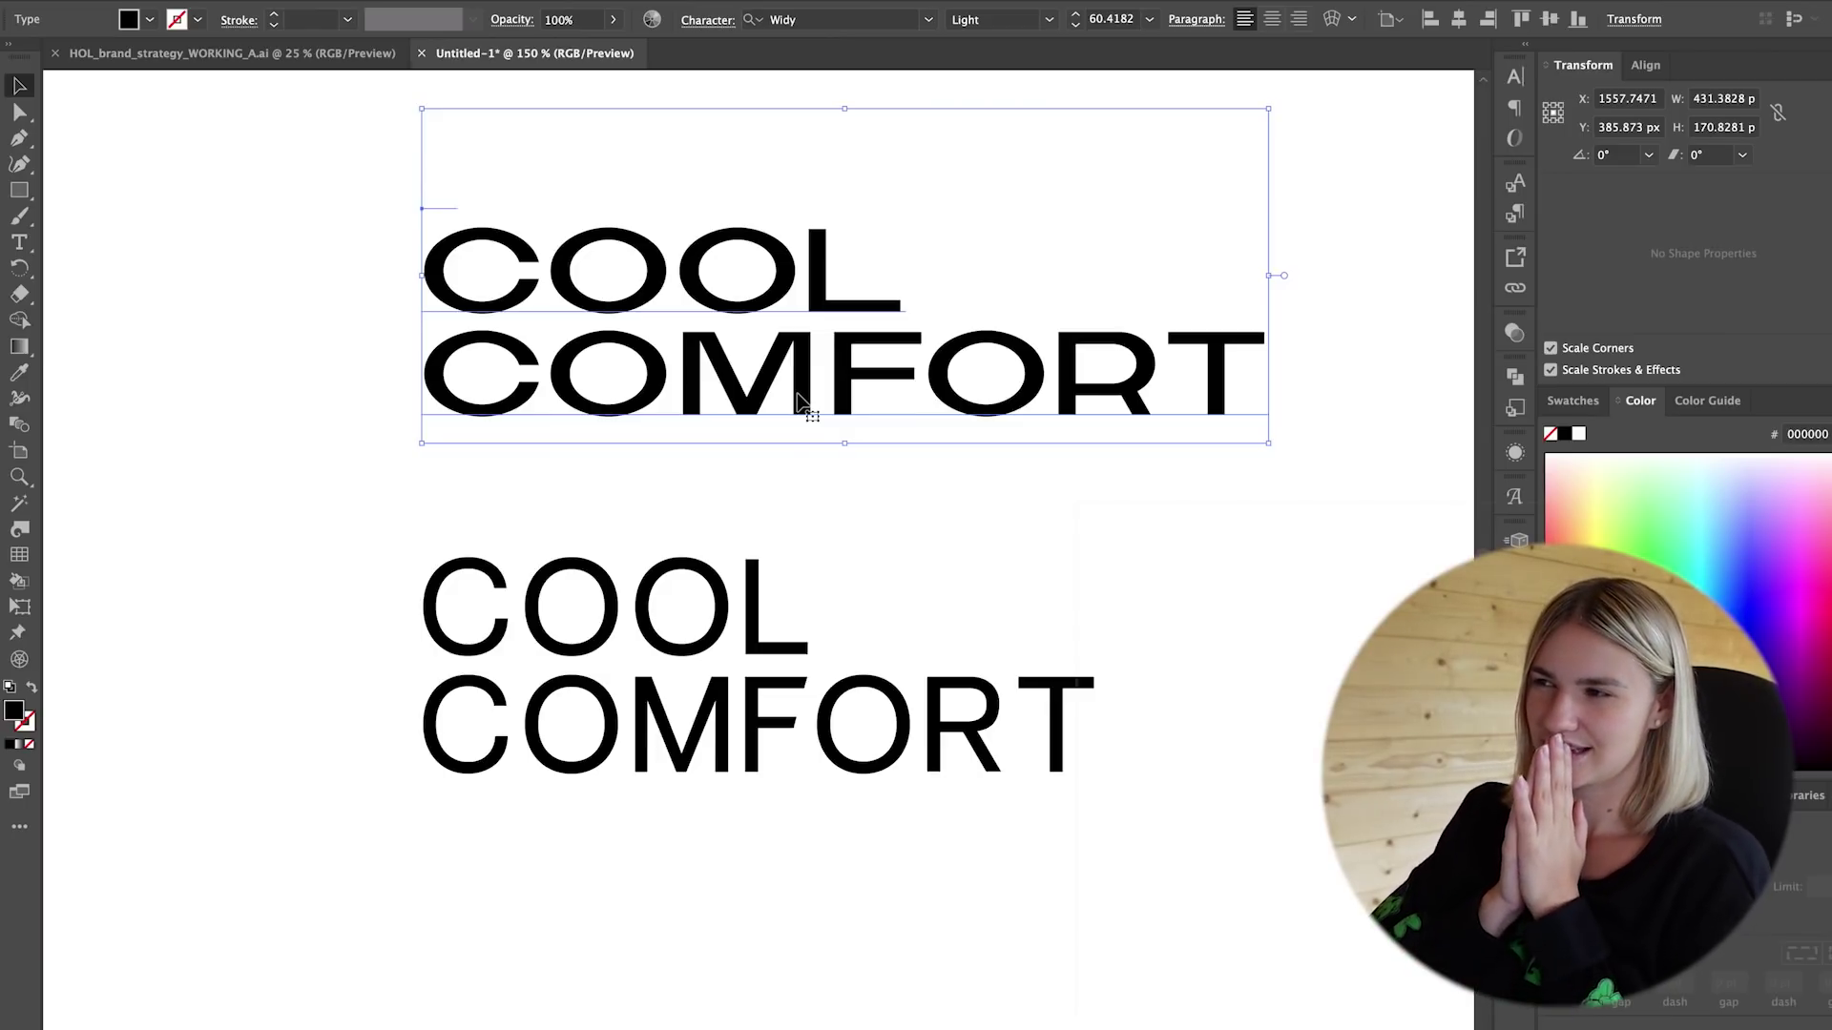
pyautogui.hotkey('ctrl', '-')
pyautogui.hotkey('ctrl', '-')
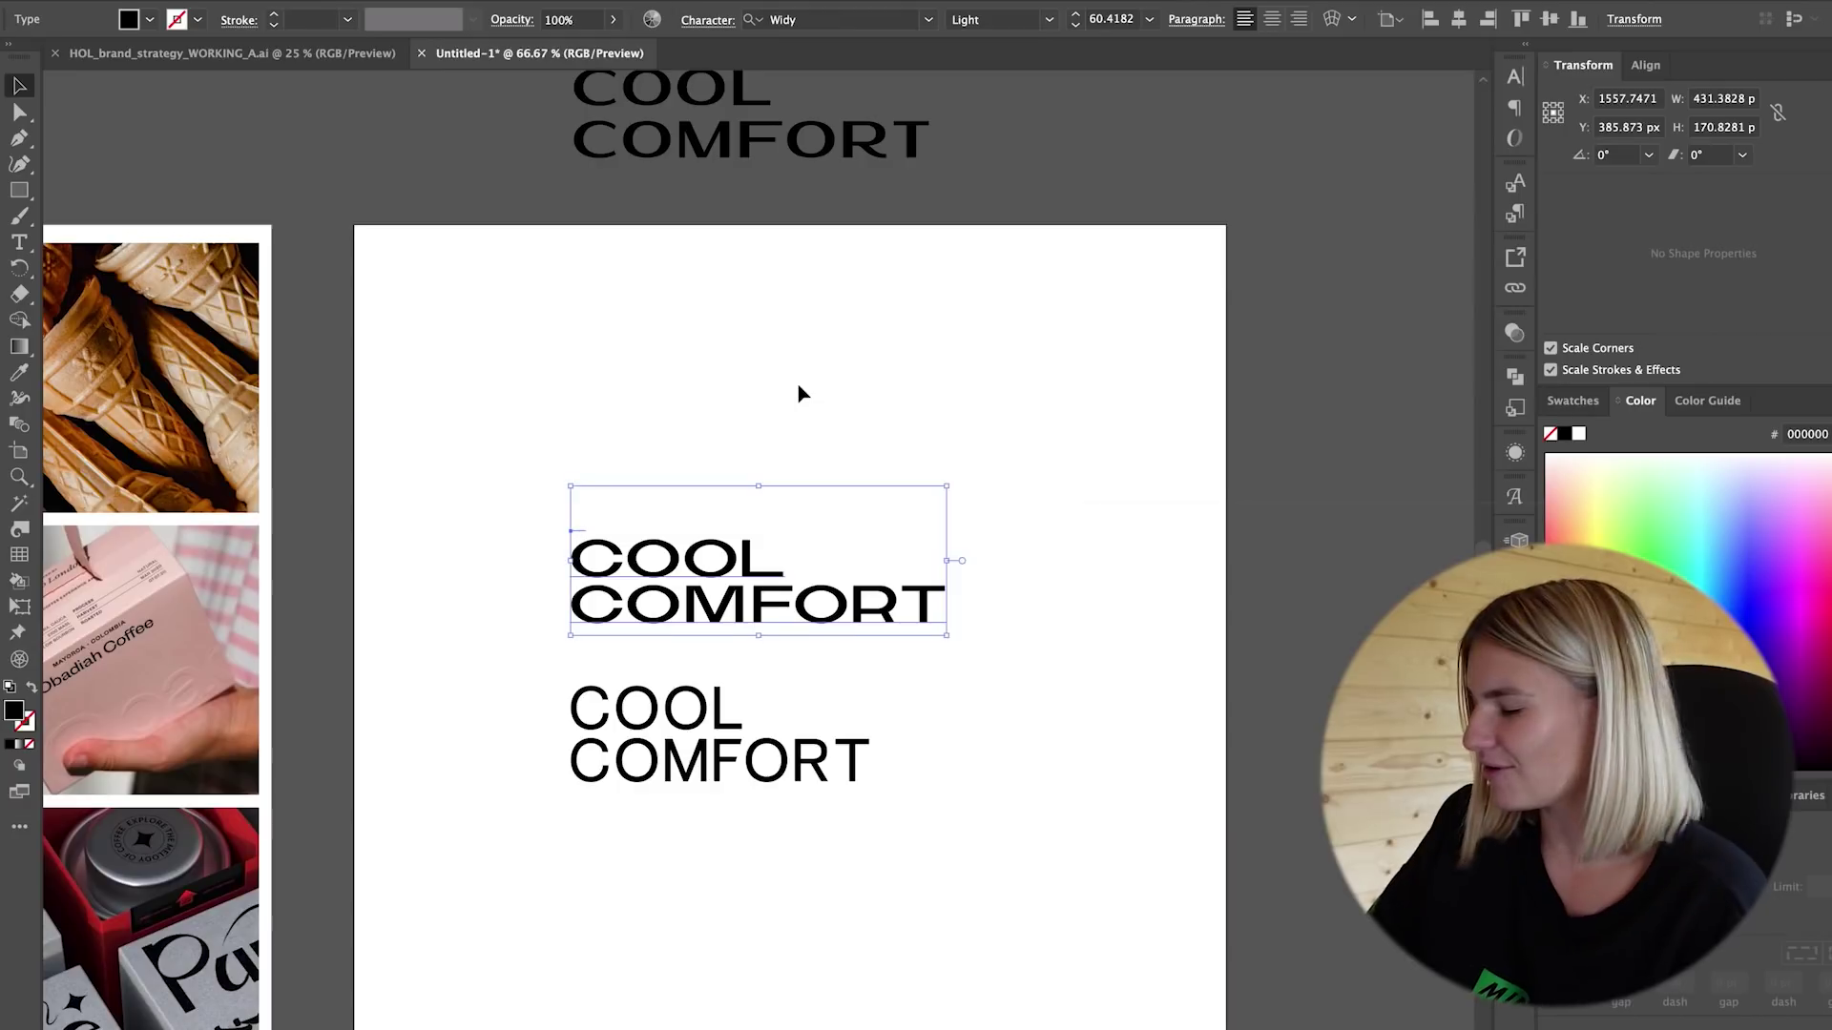
pyautogui.moveTo(782, 446); pyautogui.dragTo(1028, 96)
pyautogui.moveTo(781, 663); pyautogui.dragTo(876, 532)
pyautogui.hotkey('ctrl', '+')
pyautogui.hotkey('ctrl', '+')
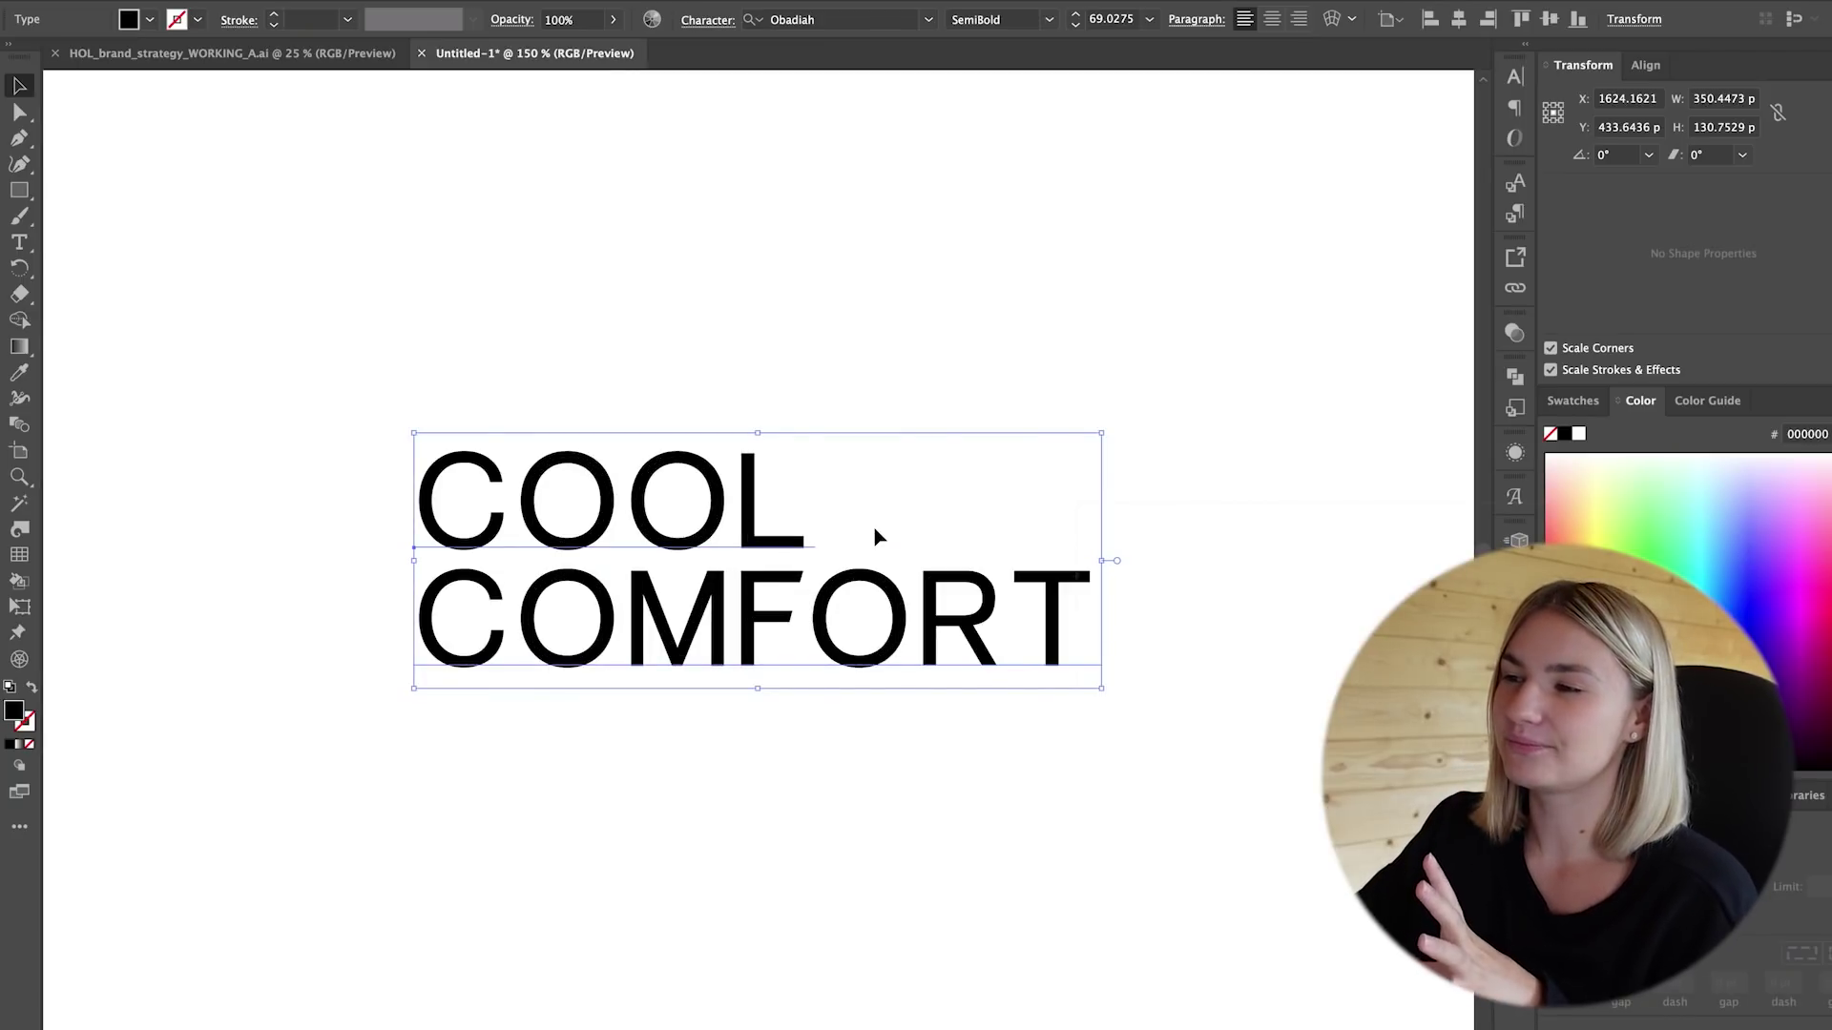
pyautogui.click(930, 318)
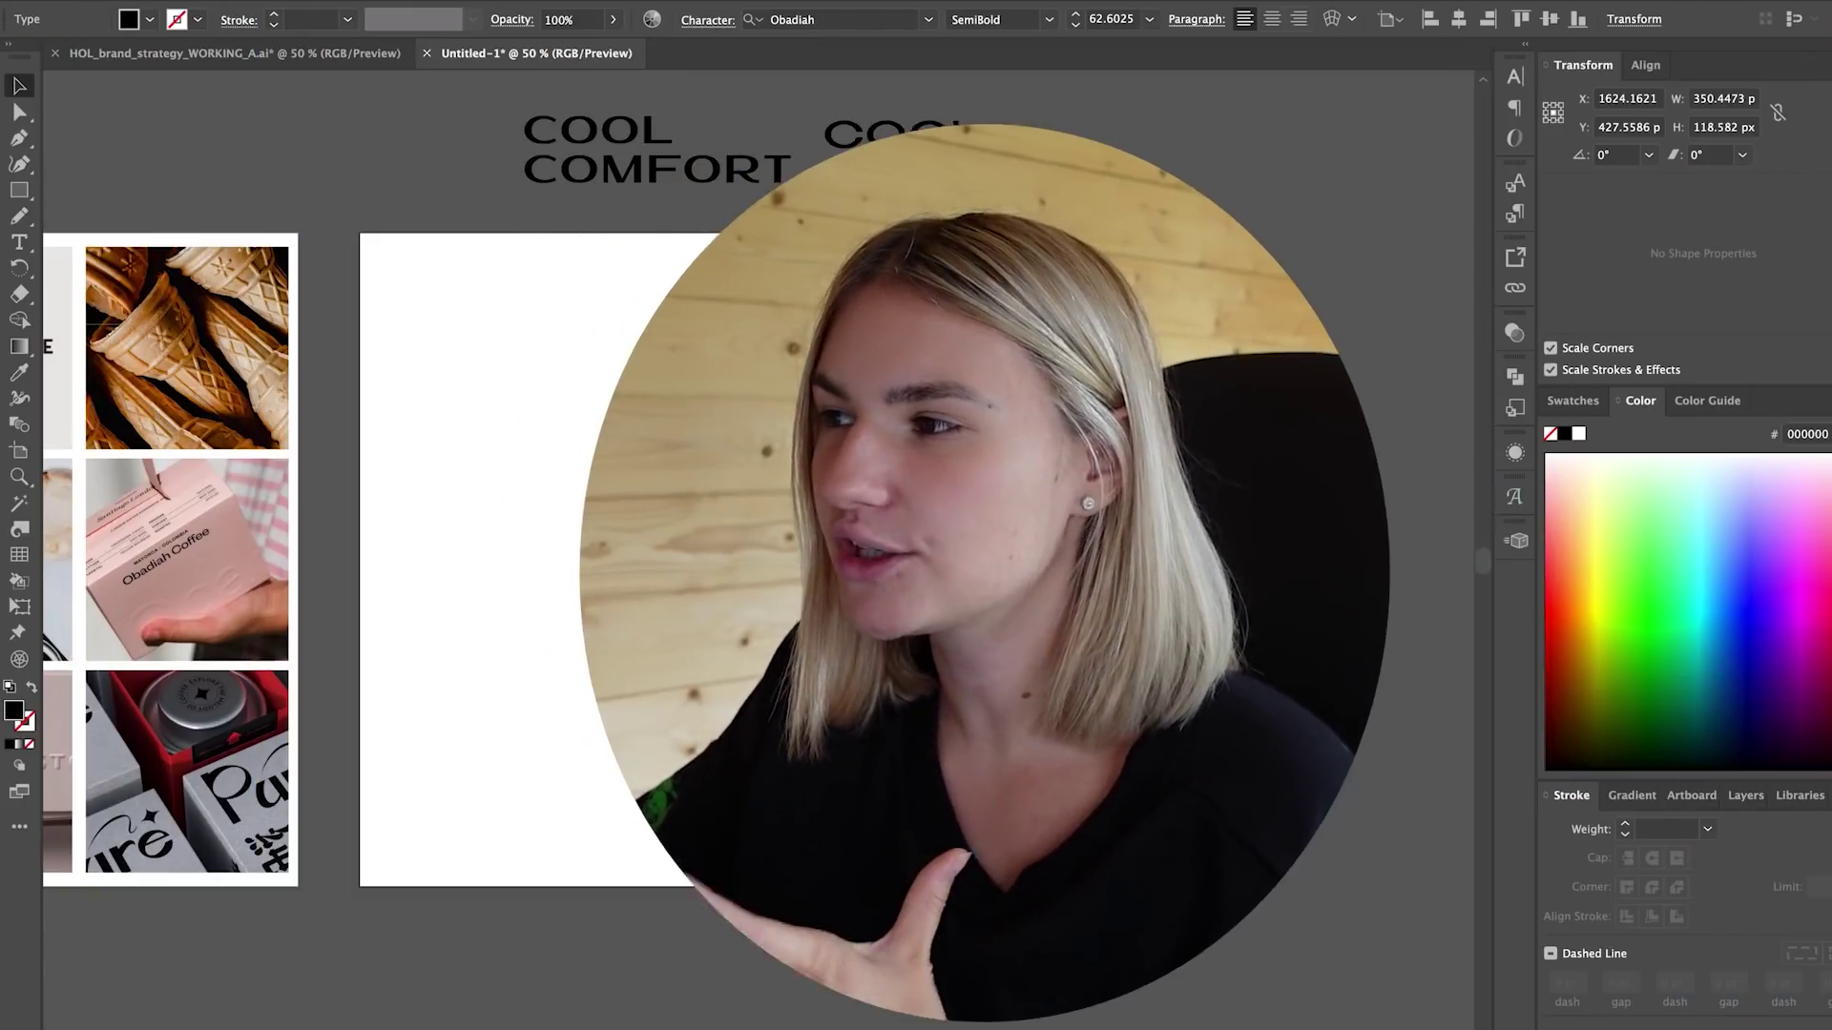
pyautogui.press('super+1')
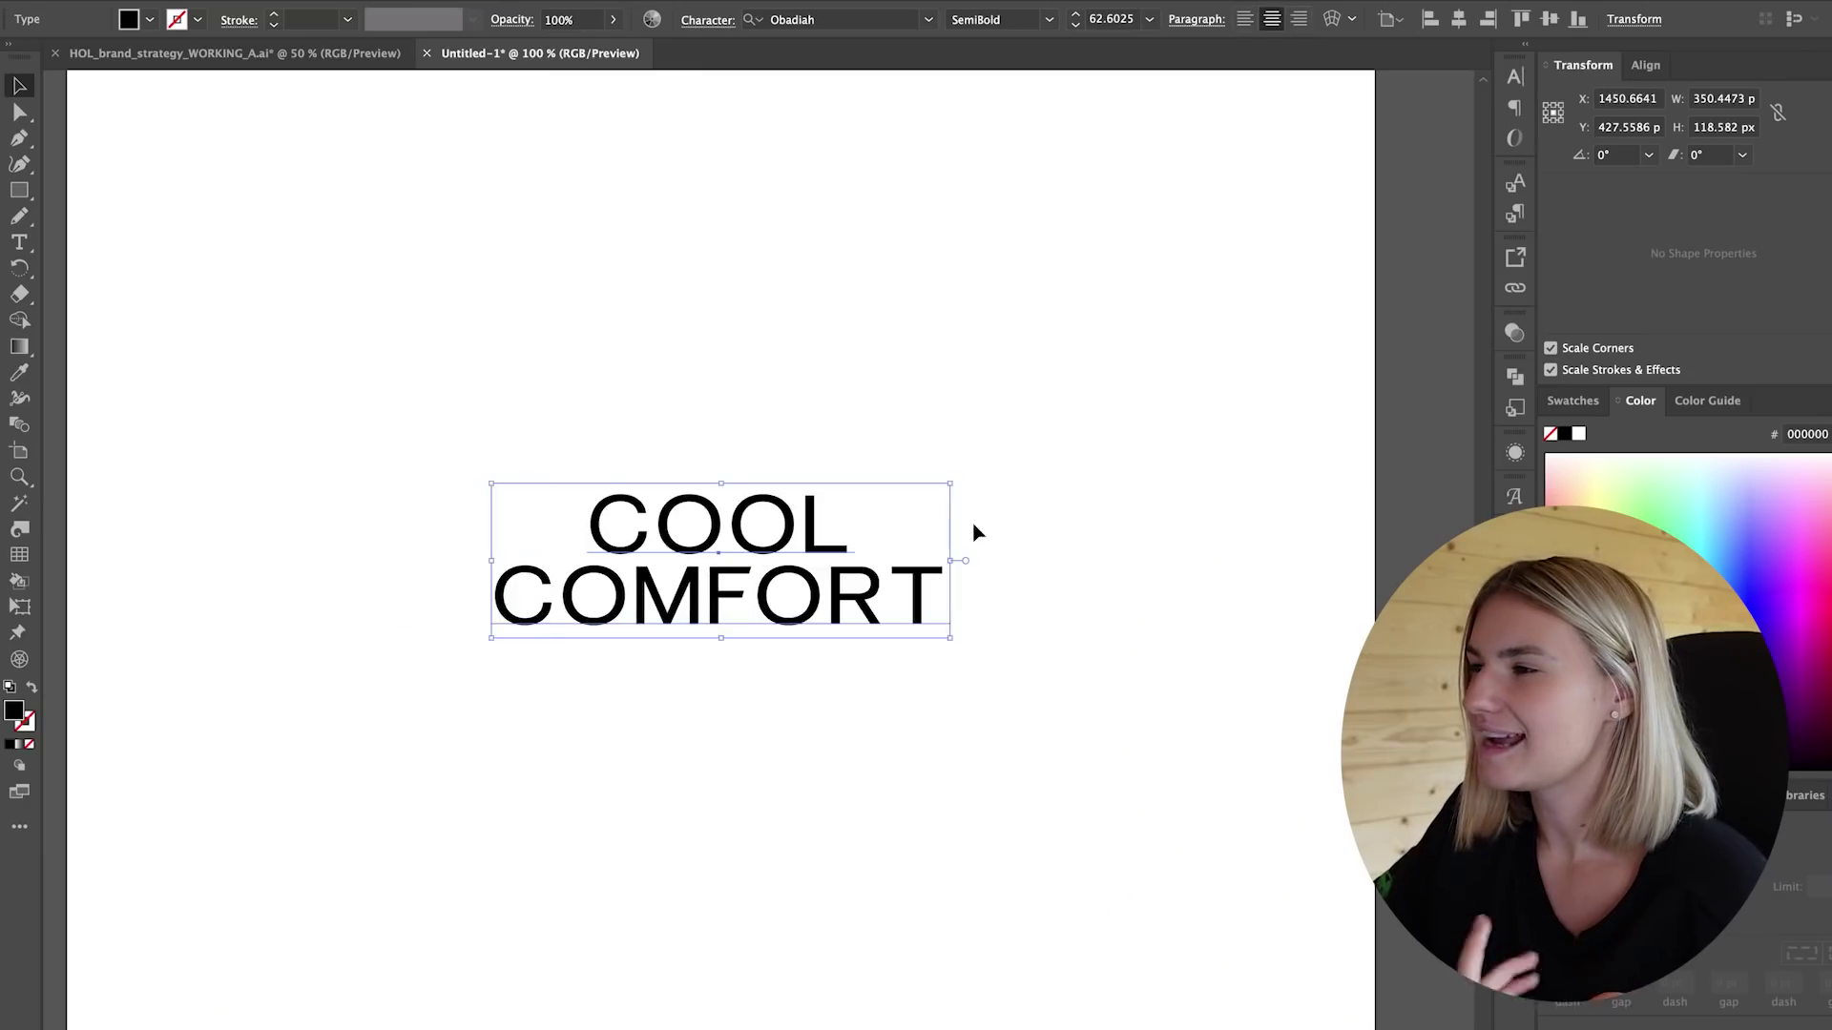
pyautogui.press('super+=')
pyautogui.press('super+=')
pyautogui.hscroll(10, 1057, 418)
pyautogui.press('super+=')
pyautogui.press('super+=')
pyautogui.moveTo(588, 532)
pyautogui.mouseDown()
pyautogui.moveTo(751, 334)
pyautogui.moveTo(196, 272)
pyautogui.mouseUp()
pyautogui.press('n')
pyautogui.hscroll(-3, 662, 551)
pyautogui.moveTo(526, 531); pyautogui.dragTo(641, 530)
pyautogui.press('super+z')
pyautogui.press('super+z')
# Draw a curved leg about 32 px wide and 19 px high for the R with the Pencil tool, using a 5 pt stroke.
pyautogui.moveTo(509, 490)
pyautogui.mouseDown()
pyautogui.moveTo(596, 506)
pyautogui.moveTo(683, 612)
pyautogui.moveTo(842, 683)
pyautogui.mouseUp()
pyautogui.press('i')
pyautogui.click(274, 14)
pyautogui.click(274, 14)
pyautogui.click(274, 14)
pyautogui.click(273, 14)
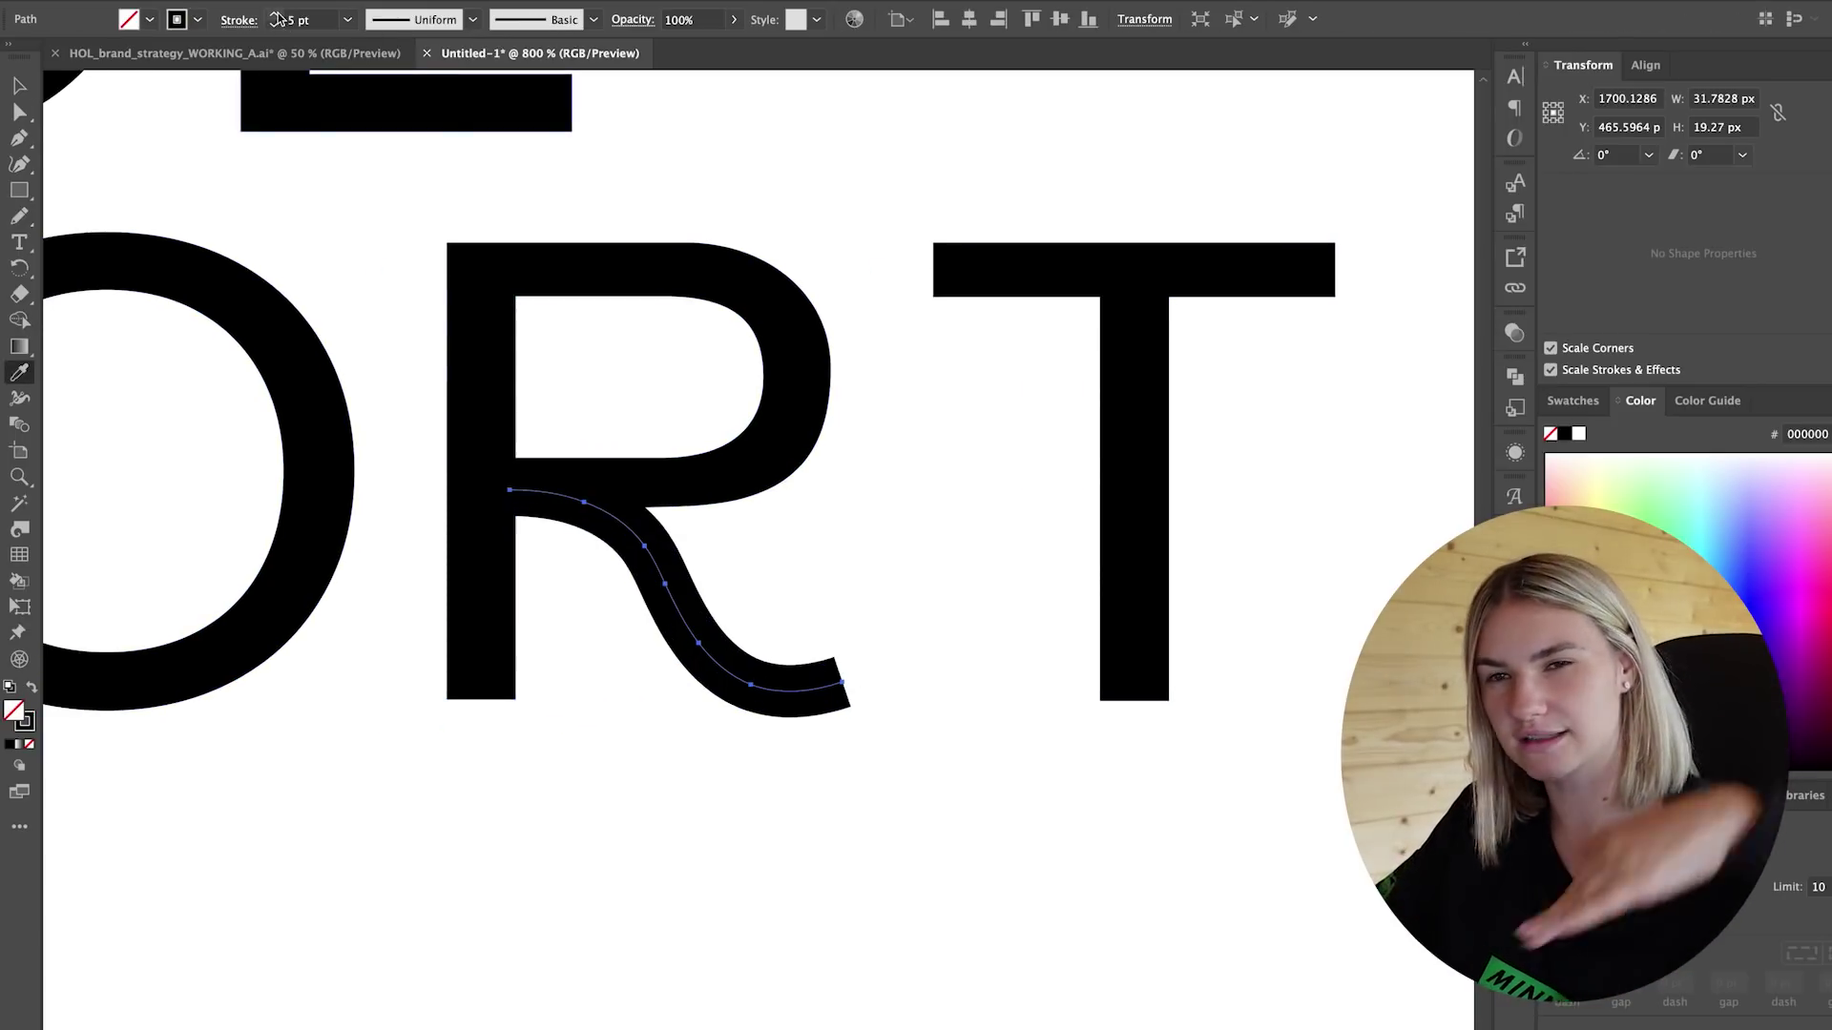
# Reduce the height of the R's curved leg to about 18 px to meet the baseline, and set the stroke to 6 pt.
pyautogui.click(19, 86)
pyautogui.moveTo(675, 692); pyautogui.dragTo(675, 677)
pyautogui.click(274, 15)
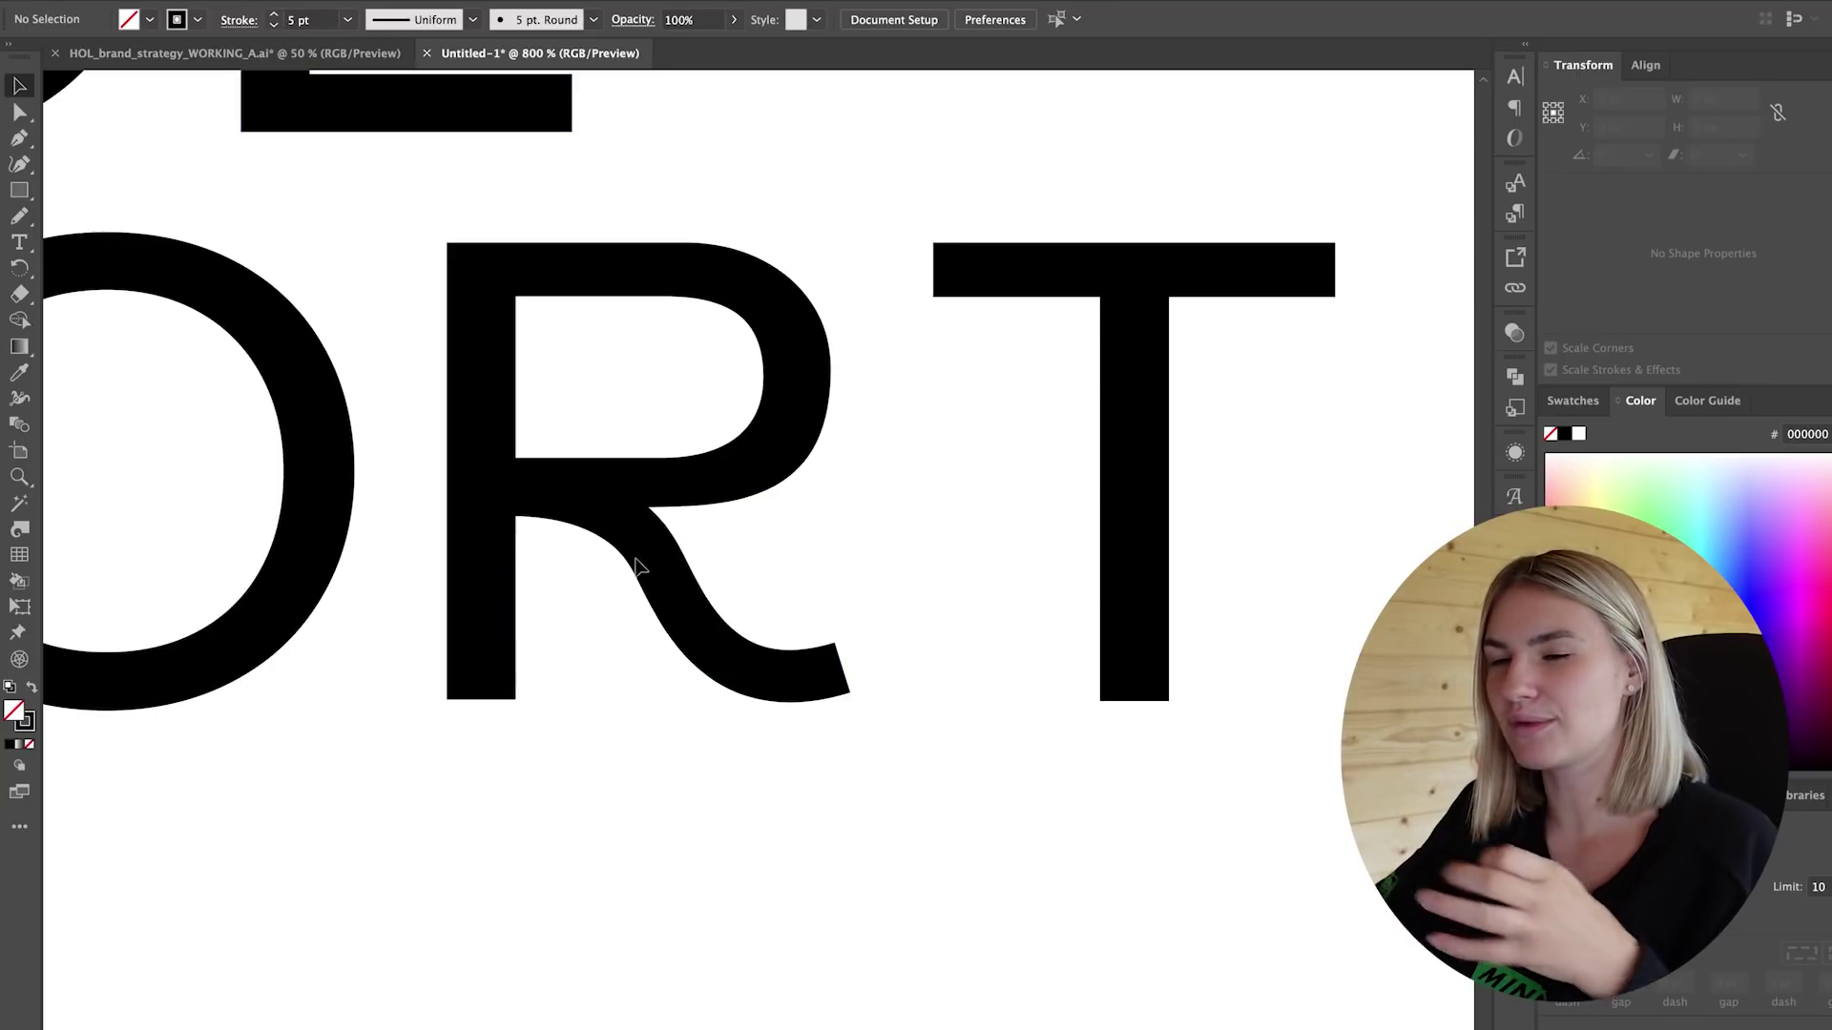
pyautogui.click(941, 494)
pyautogui.press('super+minus')
pyautogui.press('super+minus')
pyautogui.press('super+minus')
pyautogui.press('super+minus')
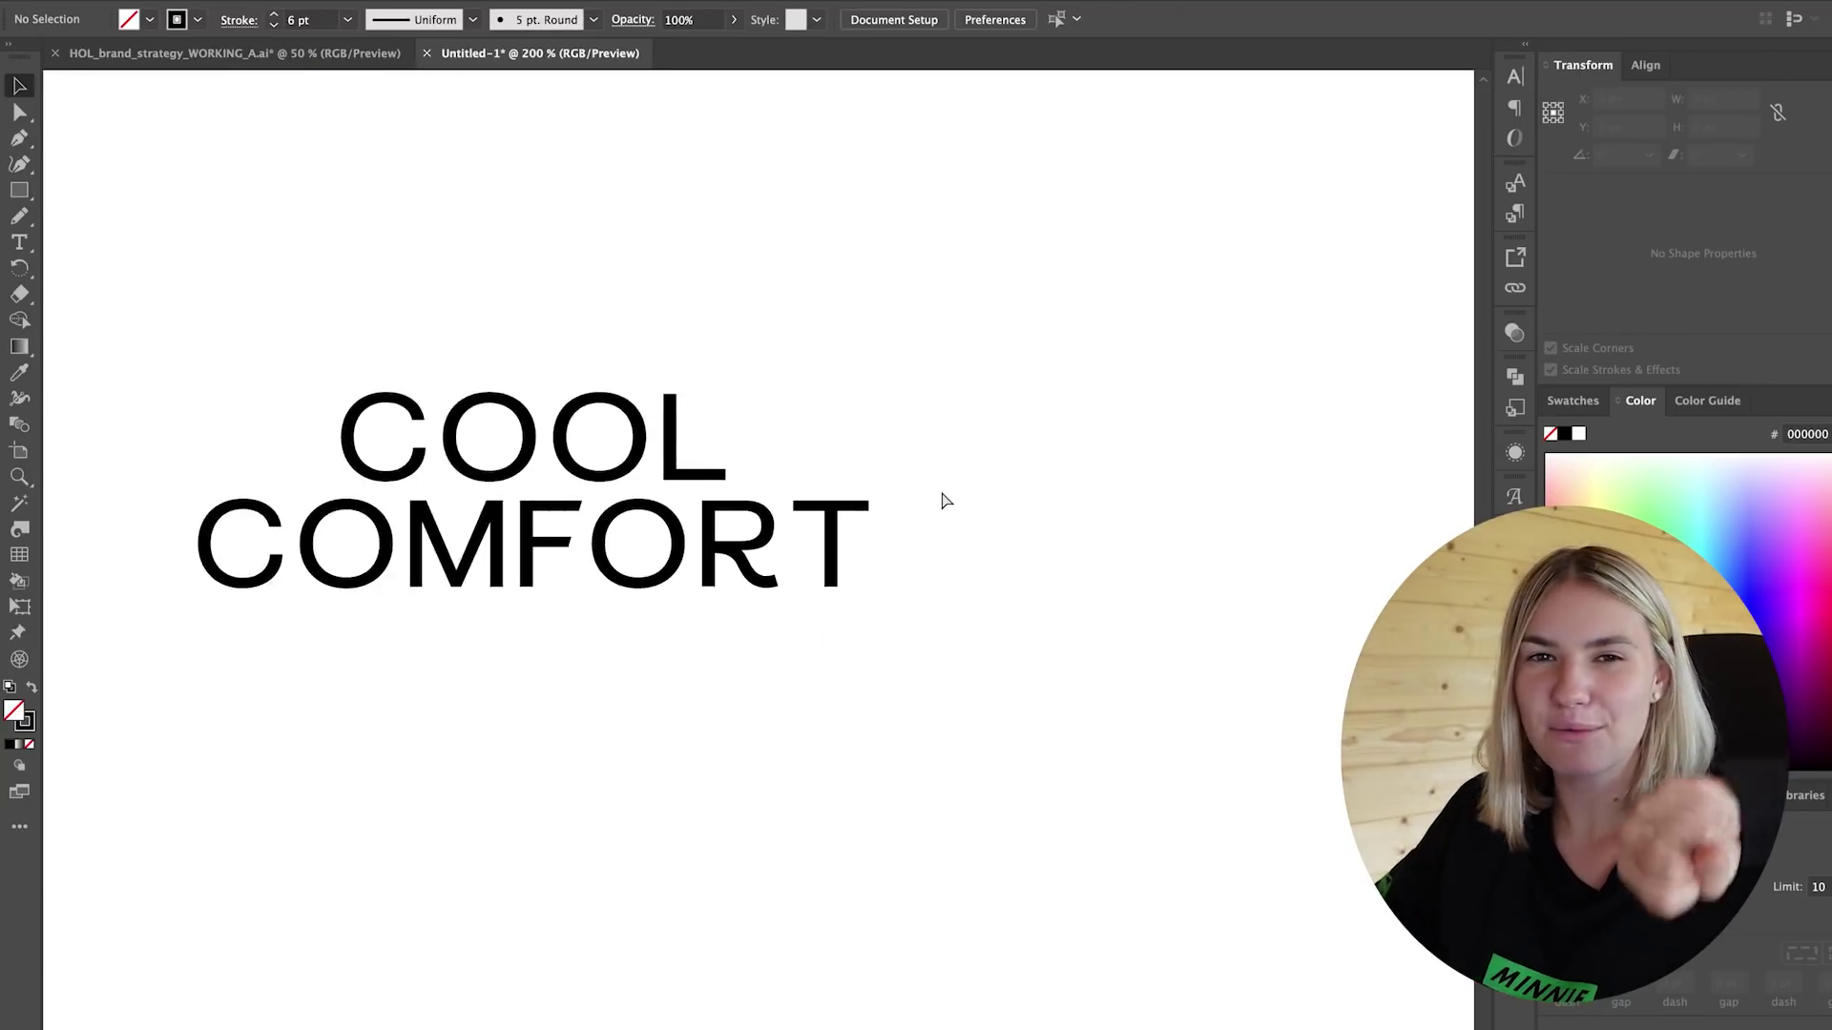
# Adjust the curved leg of the R with a 5 pt stroke so that it joins the letter's stem.
pyautogui.press('super+equal')
pyautogui.press('super+equal')
pyautogui.press('super+equal')
pyautogui.moveTo(705, 579)
pyautogui.mouseDown()
pyautogui.moveTo(703, 557)
pyautogui.moveTo(708, 573)
pyautogui.mouseUp()
pyautogui.press('n')
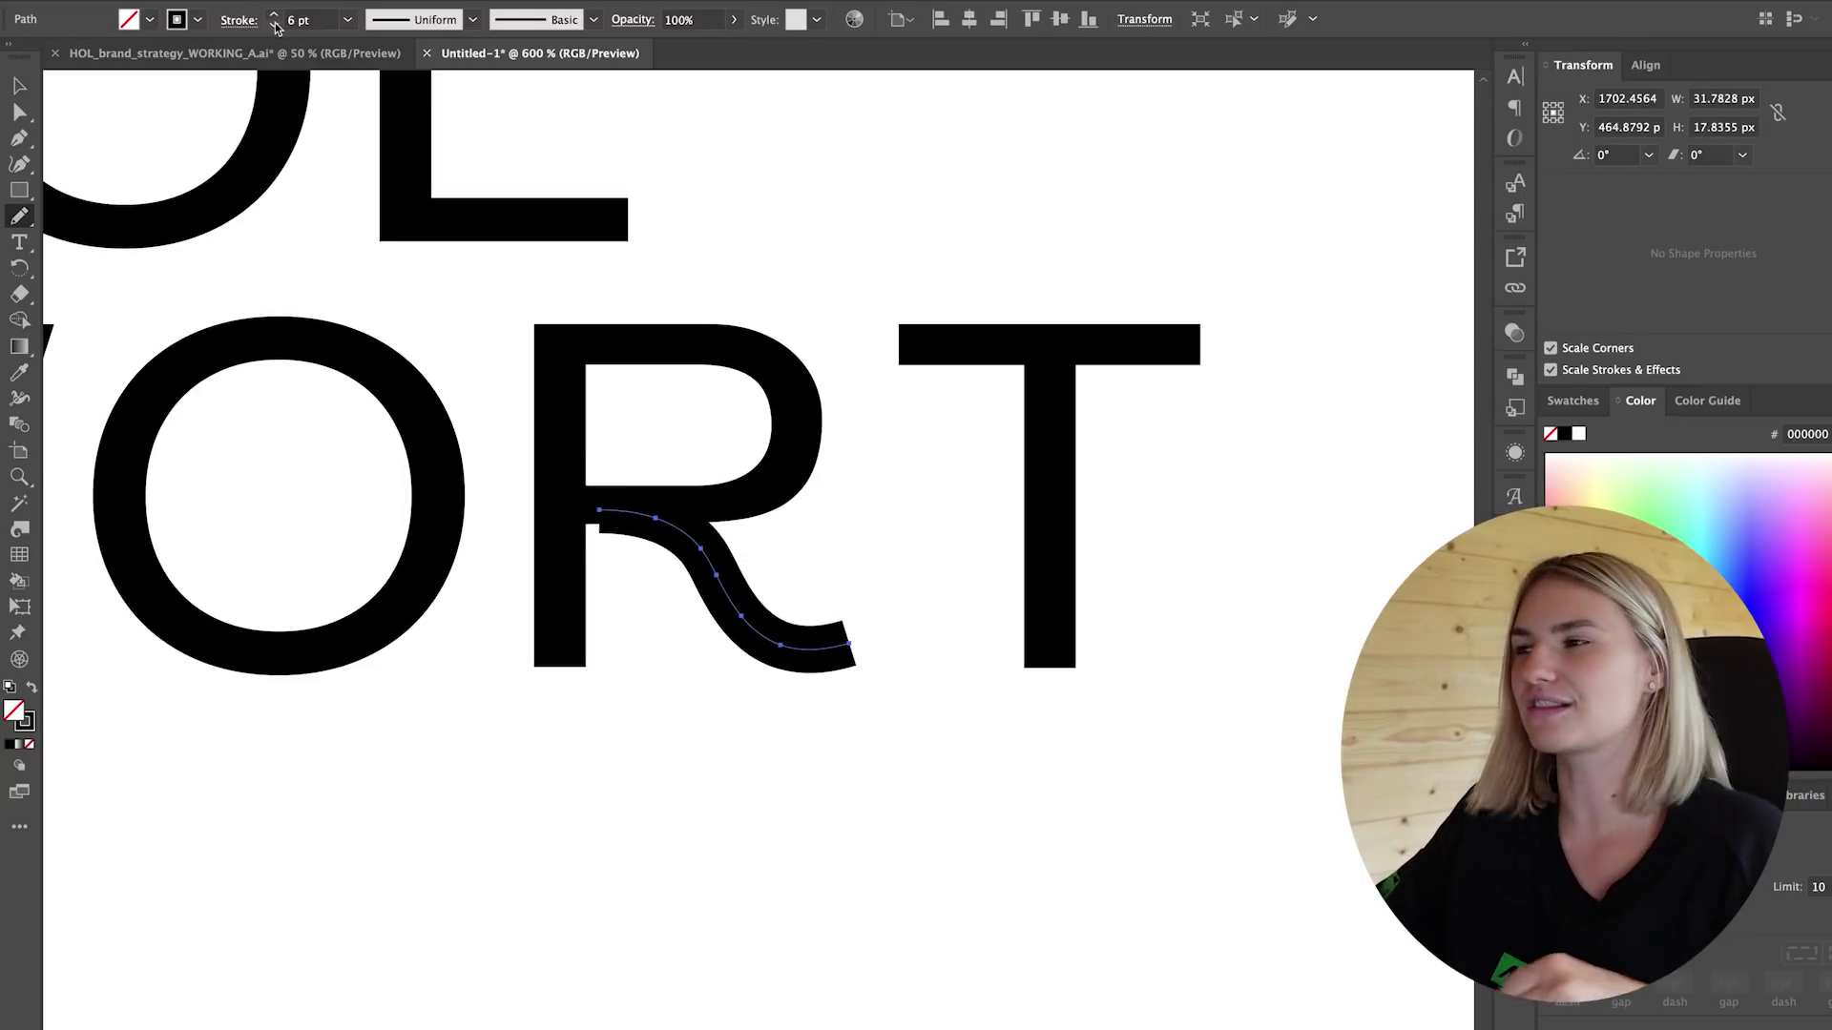
pyautogui.moveTo(575, 501); pyautogui.dragTo(848, 645)
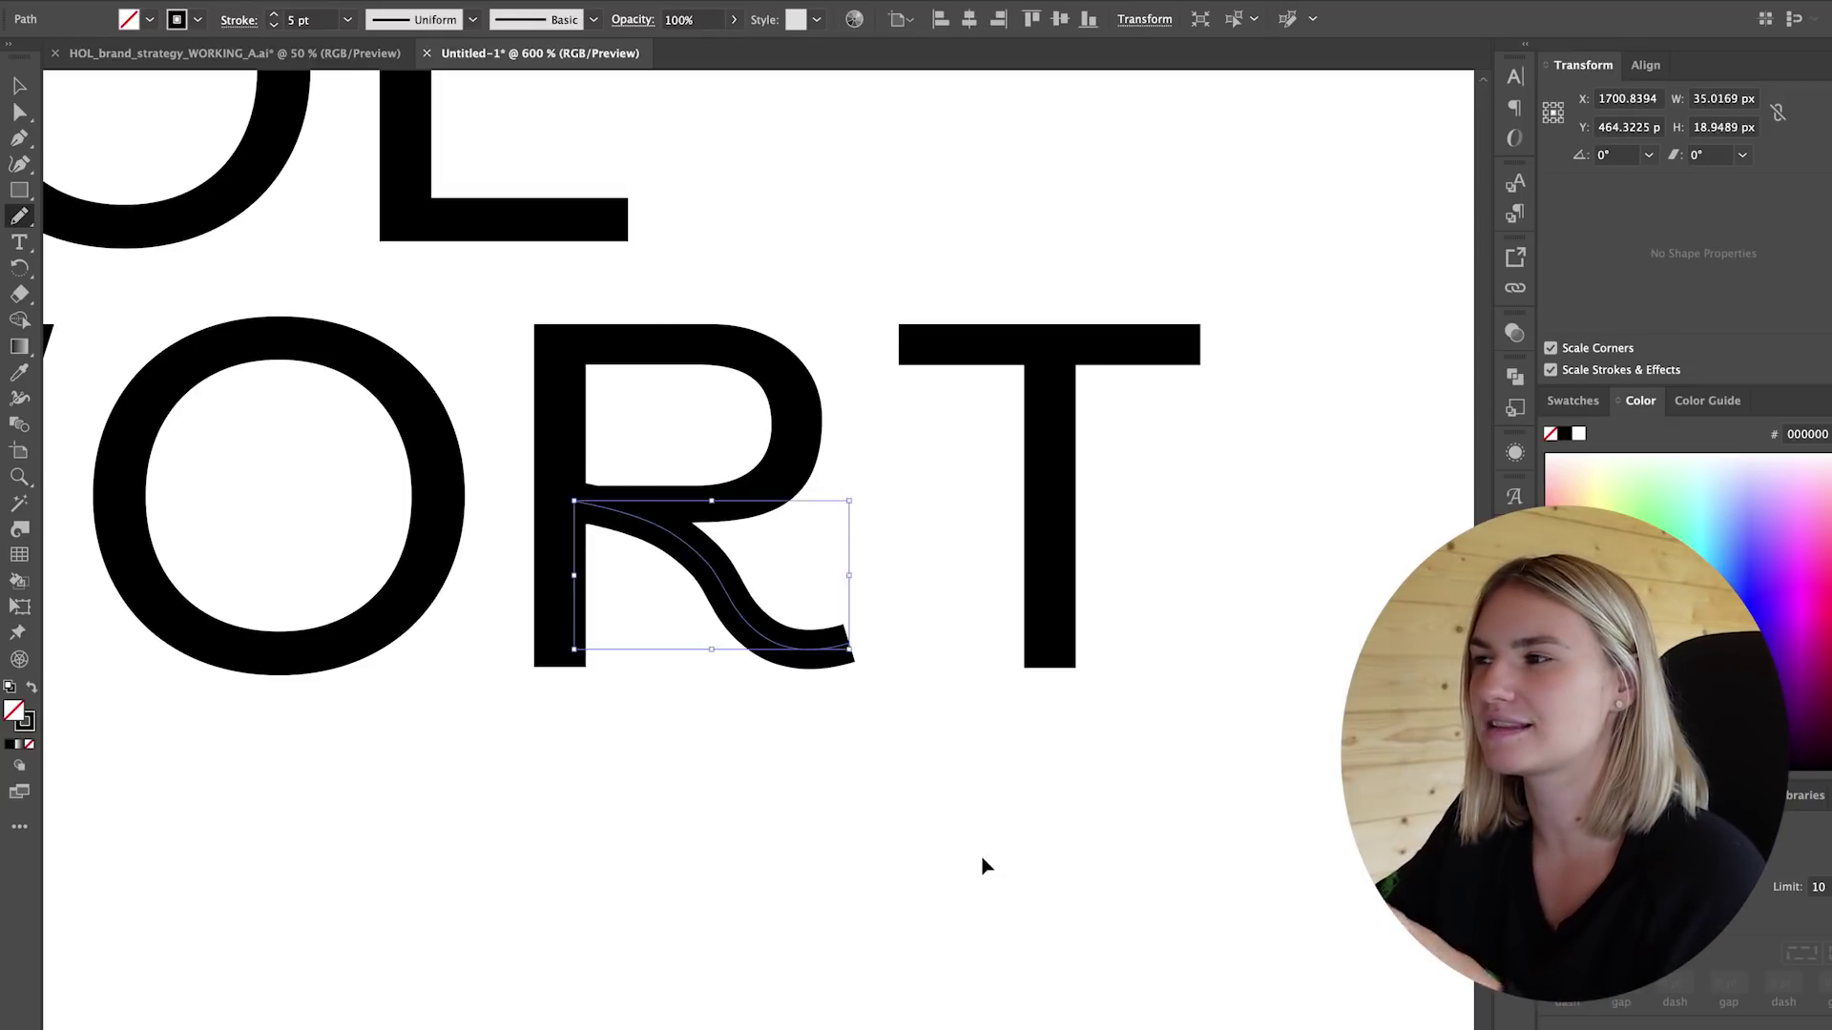
pyautogui.press('super+z')
pyautogui.moveTo(583, 504); pyautogui.dragTo(851, 645)
pyautogui.keyDown('super'); pyautogui.click(860, 804); pyautogui.keyUp('super')
pyautogui.press('super+z')
pyautogui.press('v')
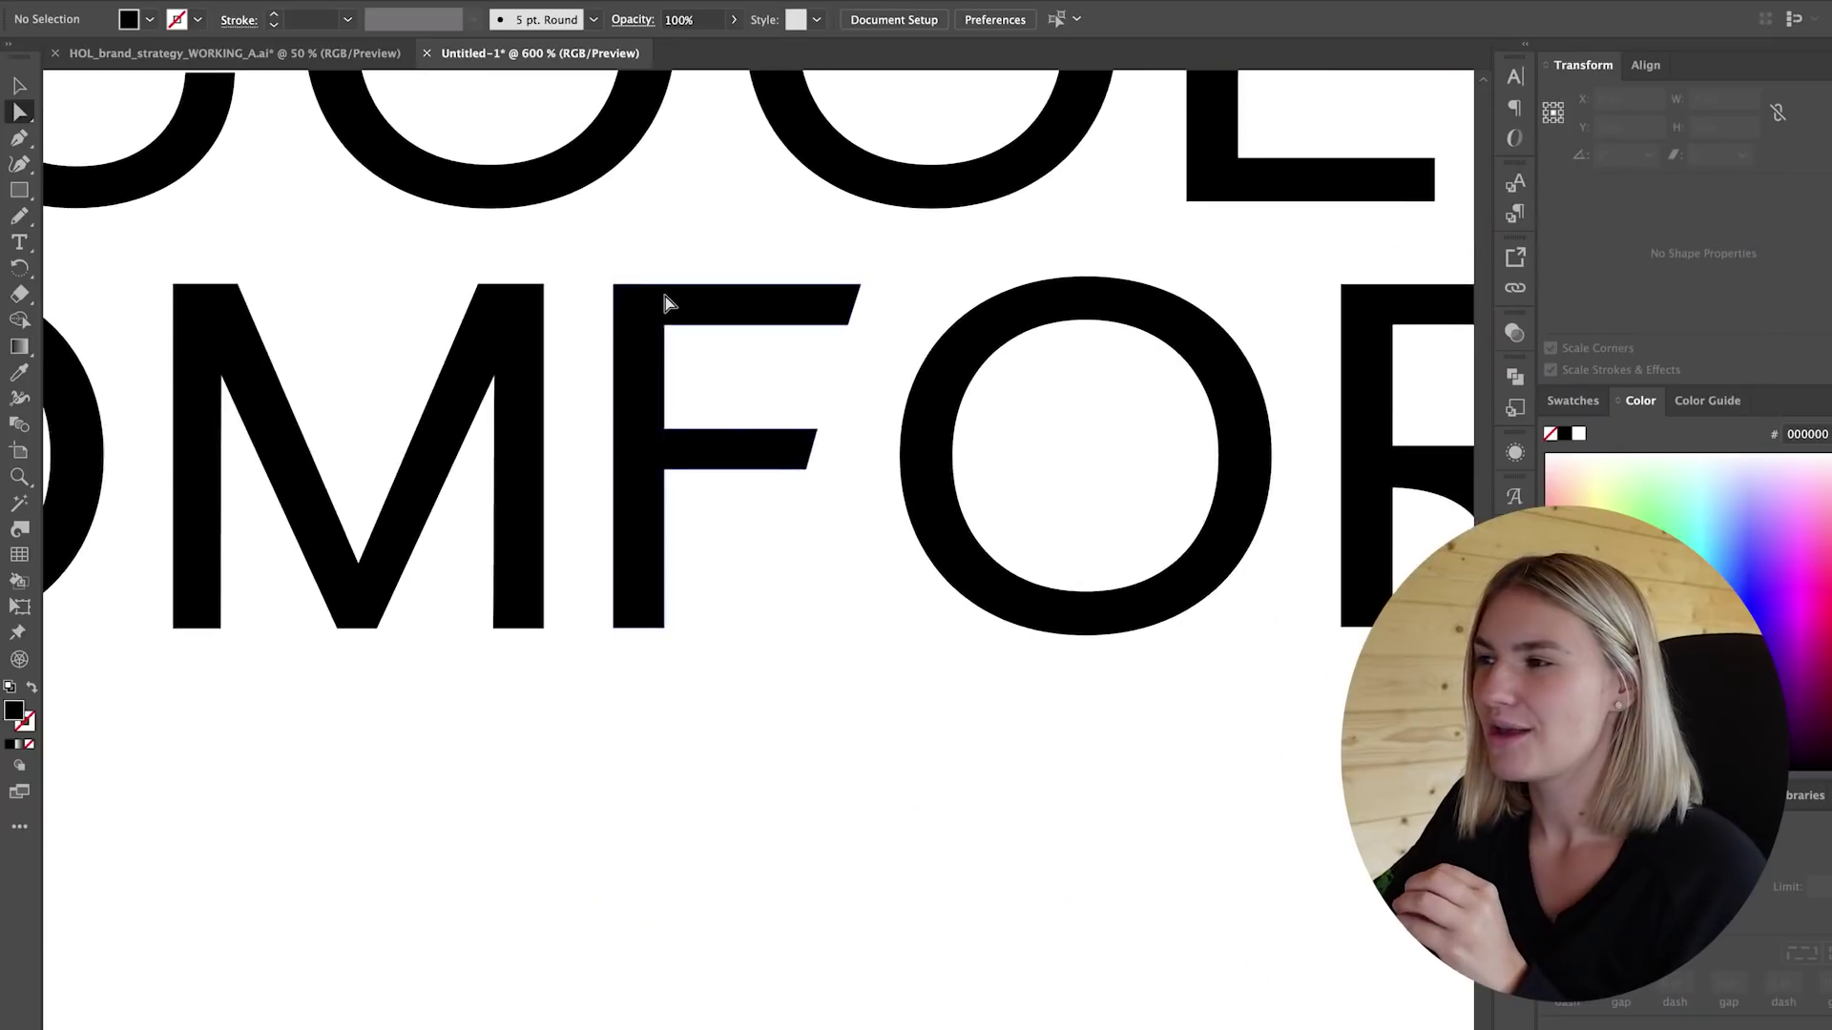
# Delete the anchor points that form the middle arm of the F in COMFORT.
pyautogui.hscroll(5, 666, 298)
pyautogui.hscroll(-3, 667, 299)
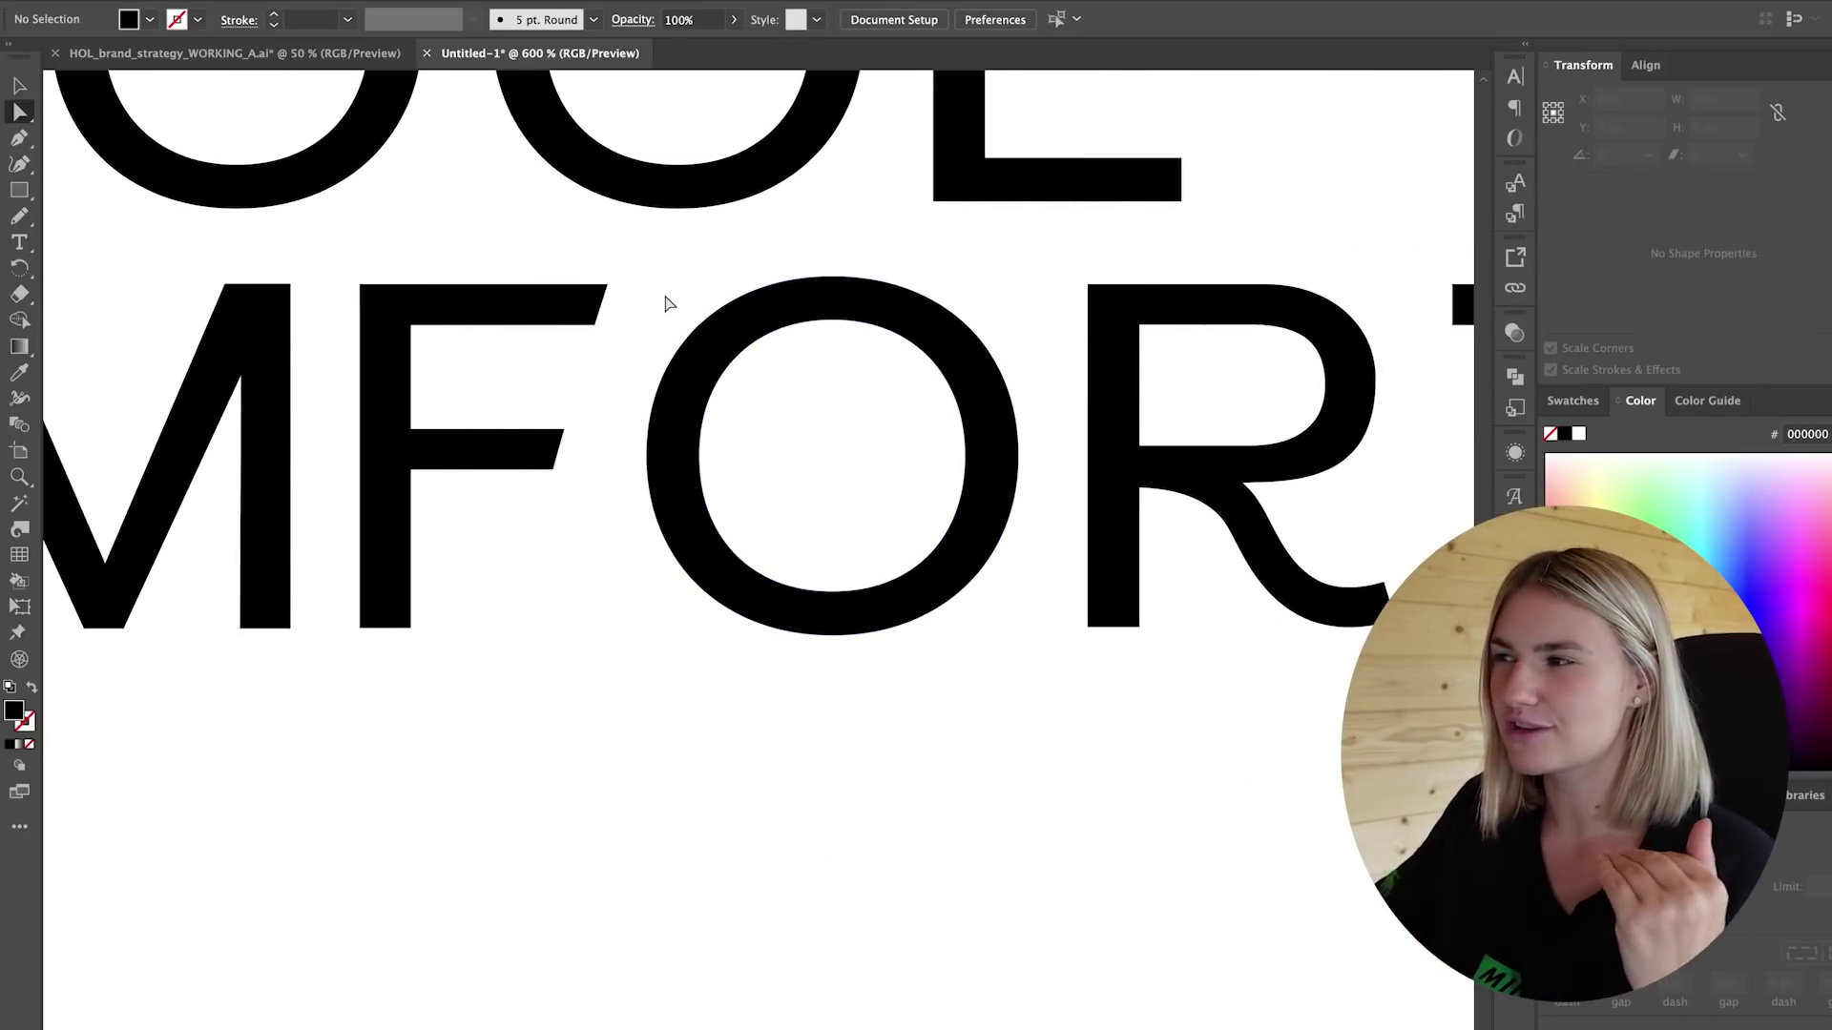
pyautogui.click(470, 451)
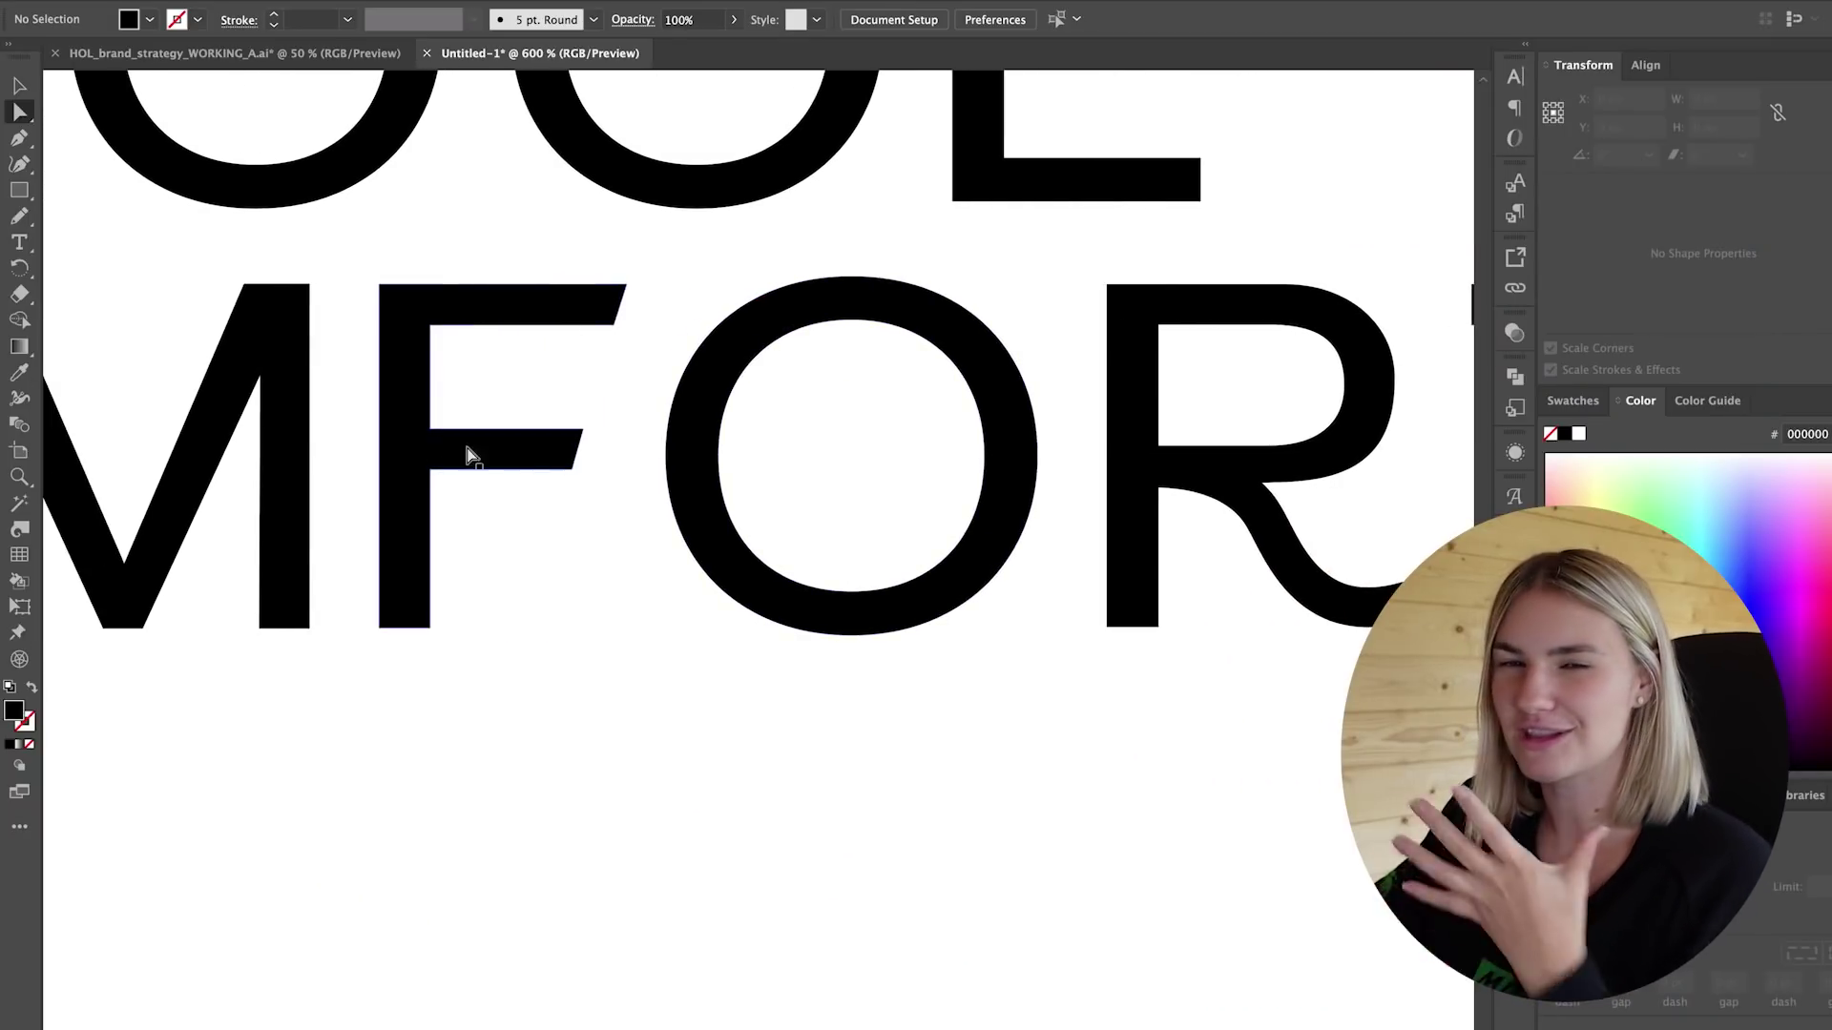
pyautogui.click(584, 474)
pyautogui.press('Delete')
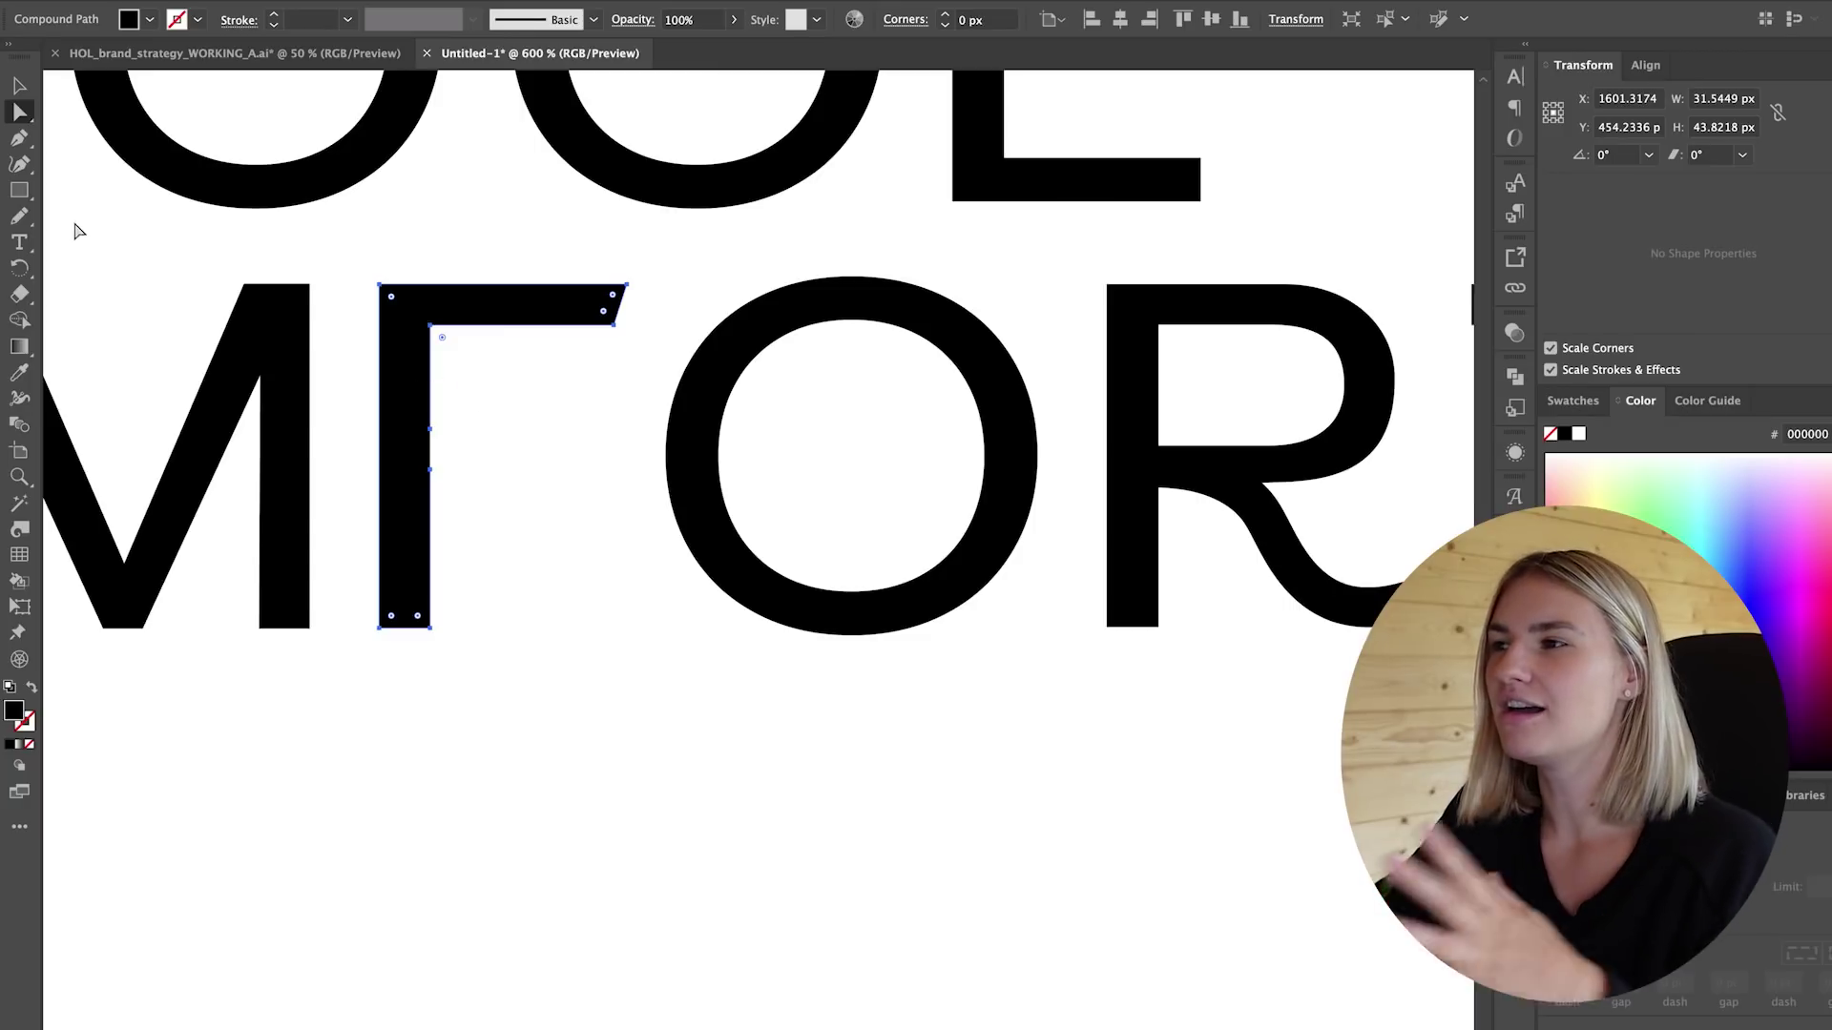
# Draw a black rectangle about 99 px wide from the R's stem through the O to the F as a shared crossbar.
pyautogui.click(42, 196)
pyautogui.moveTo(1157, 448); pyautogui.dragTo(382, 490)
pyautogui.press('super+shift+a')
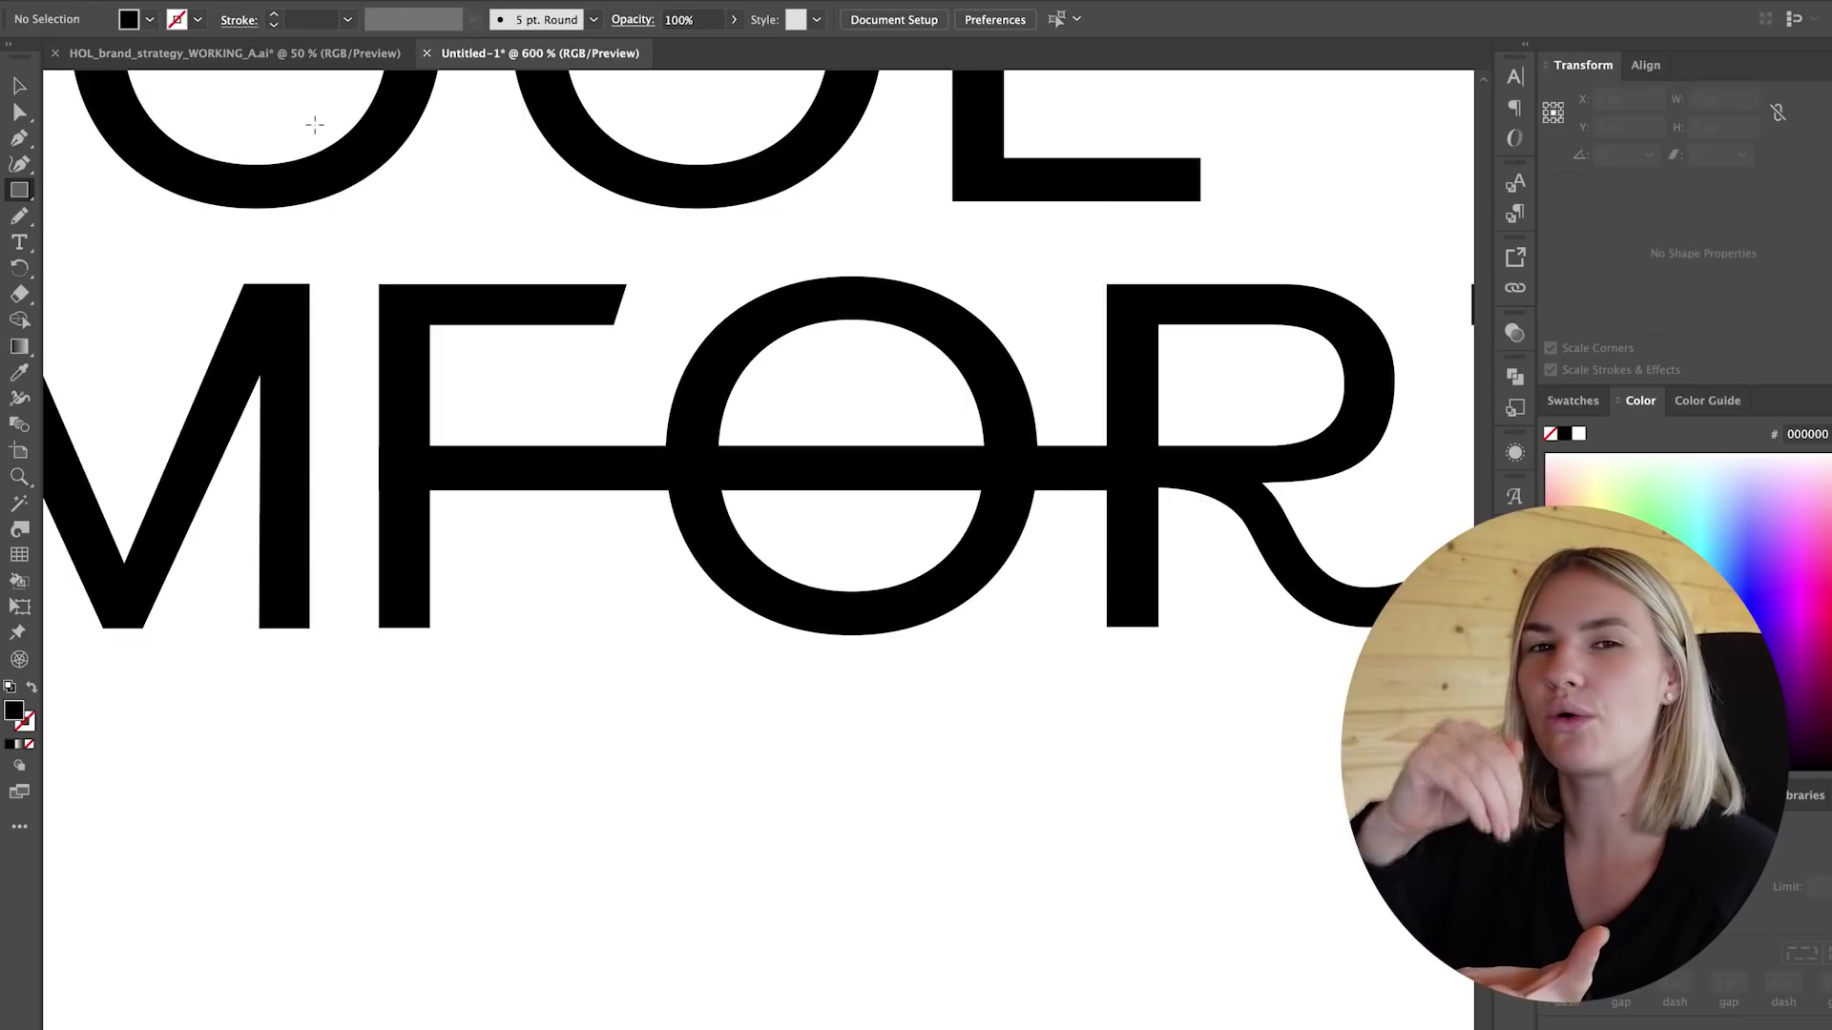
pyautogui.press('v')
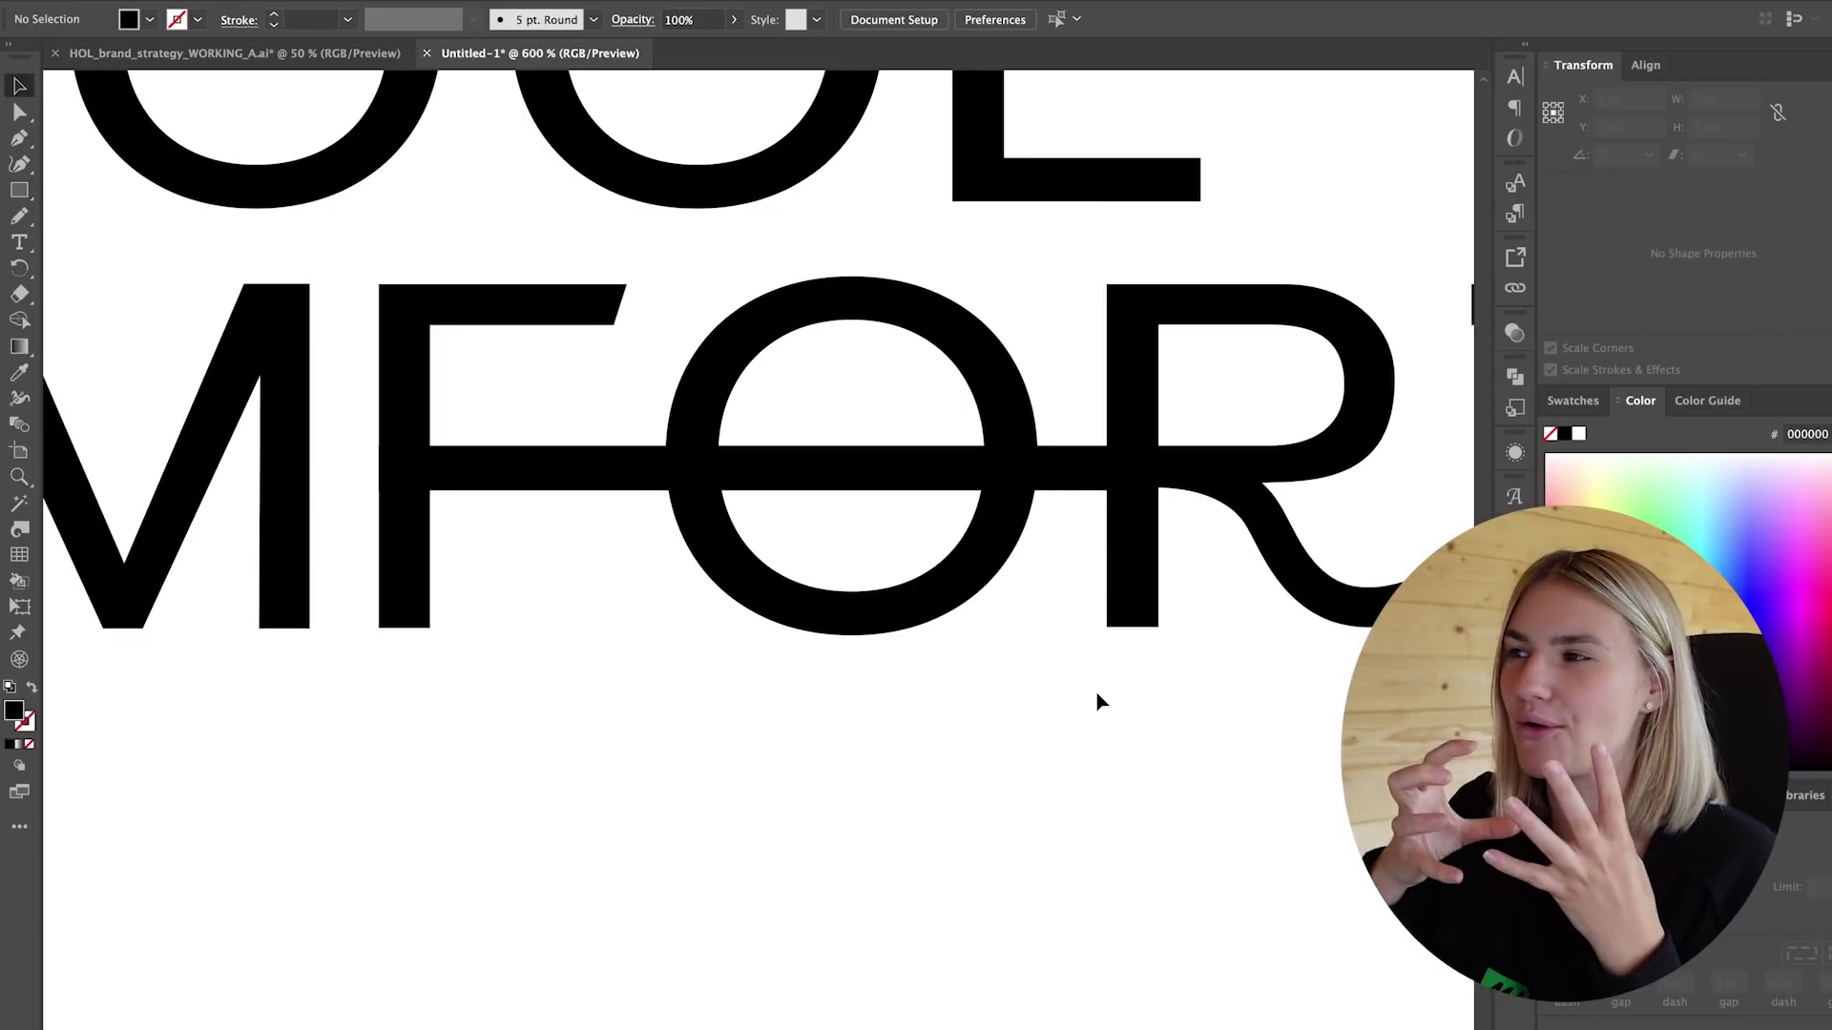
pyautogui.hscroll(3, 1097, 696)
pyautogui.scroll(2, 1097, 697)
pyautogui.press('super+0')
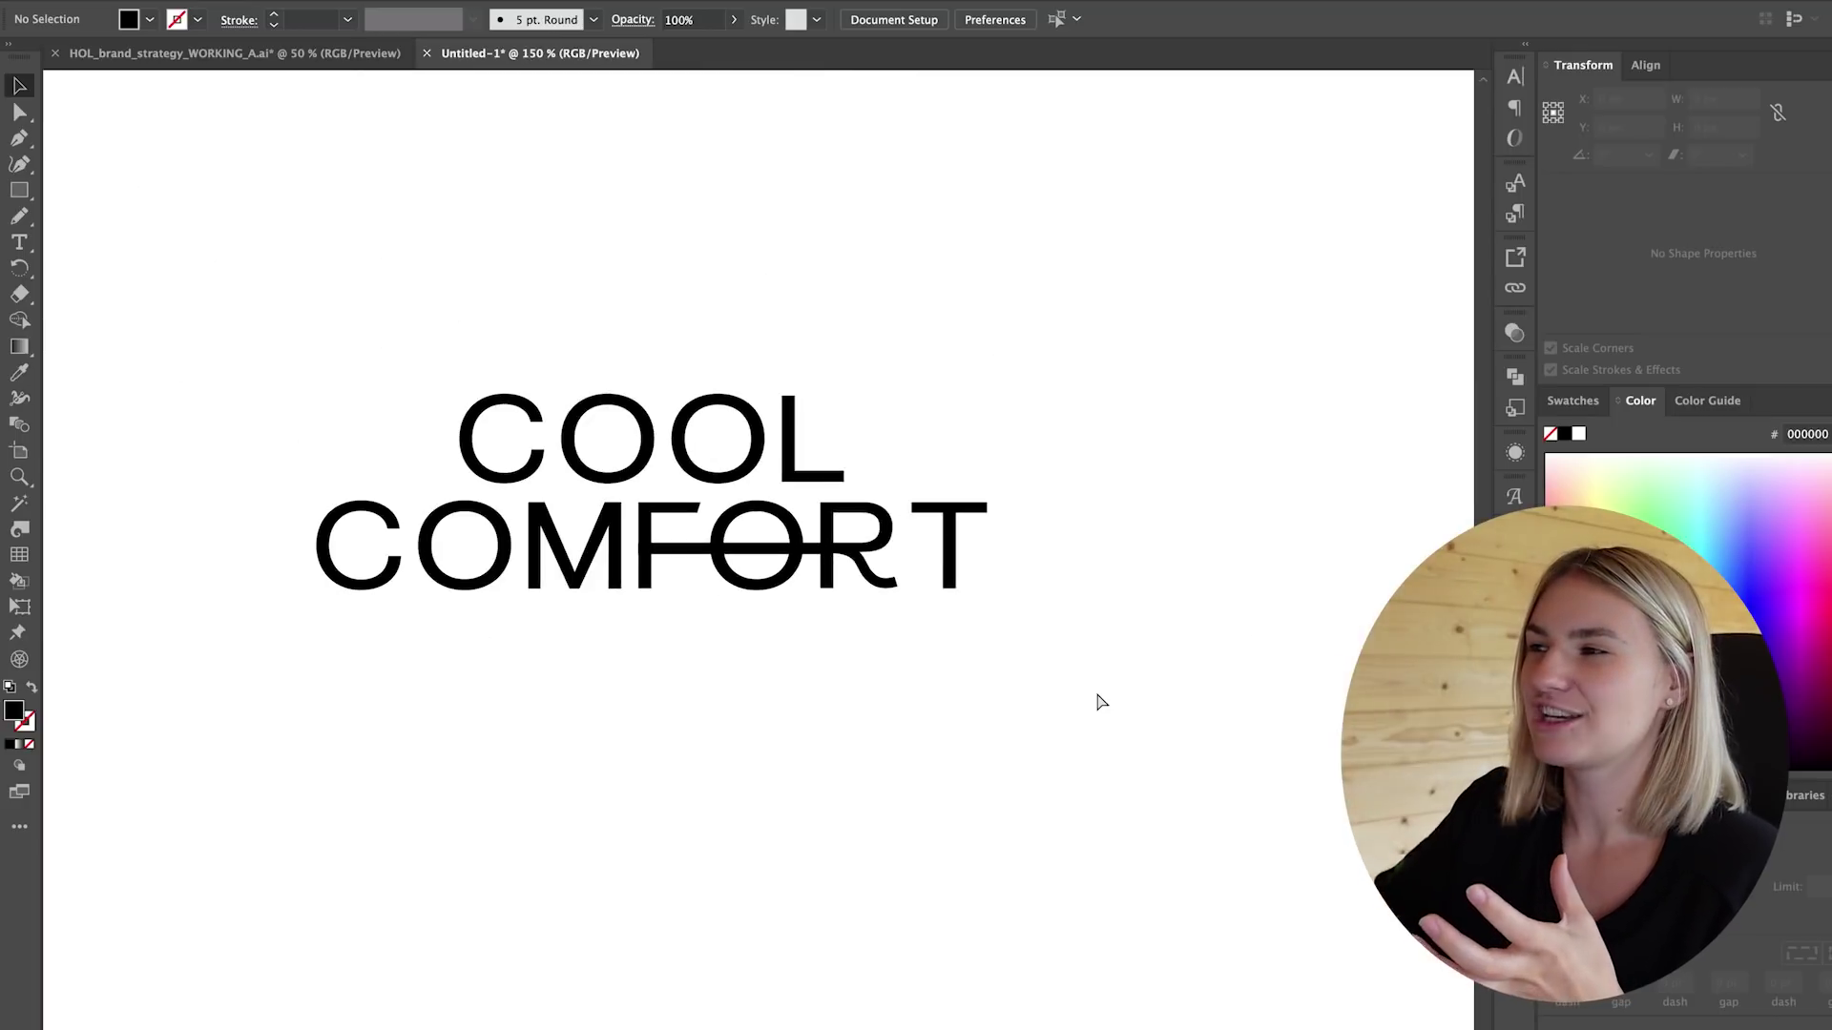
# Stretch the outlined lettering group downward to a height of about 100 px.
pyautogui.press('super+equal')
pyautogui.press('super+equal')
pyautogui.press('super+equal')
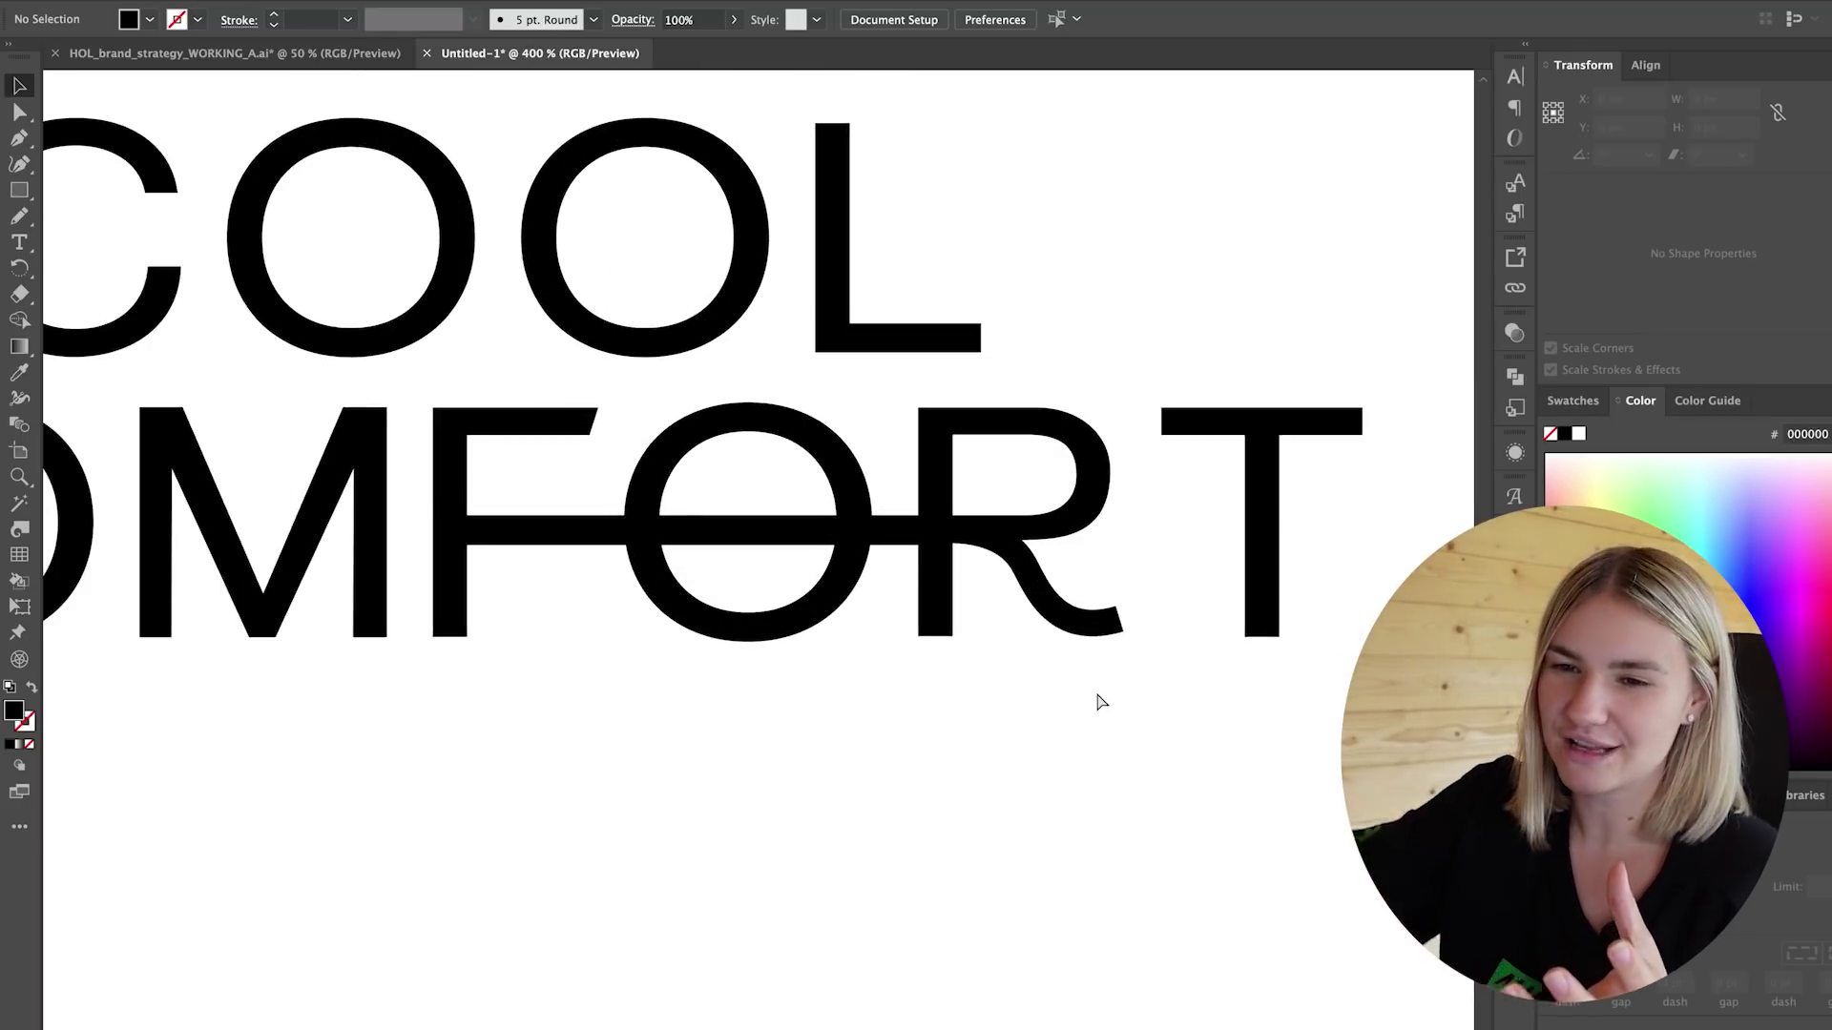
pyautogui.click(803, 437)
pyautogui.moveTo(468, 641); pyautogui.dragTo(466, 660)
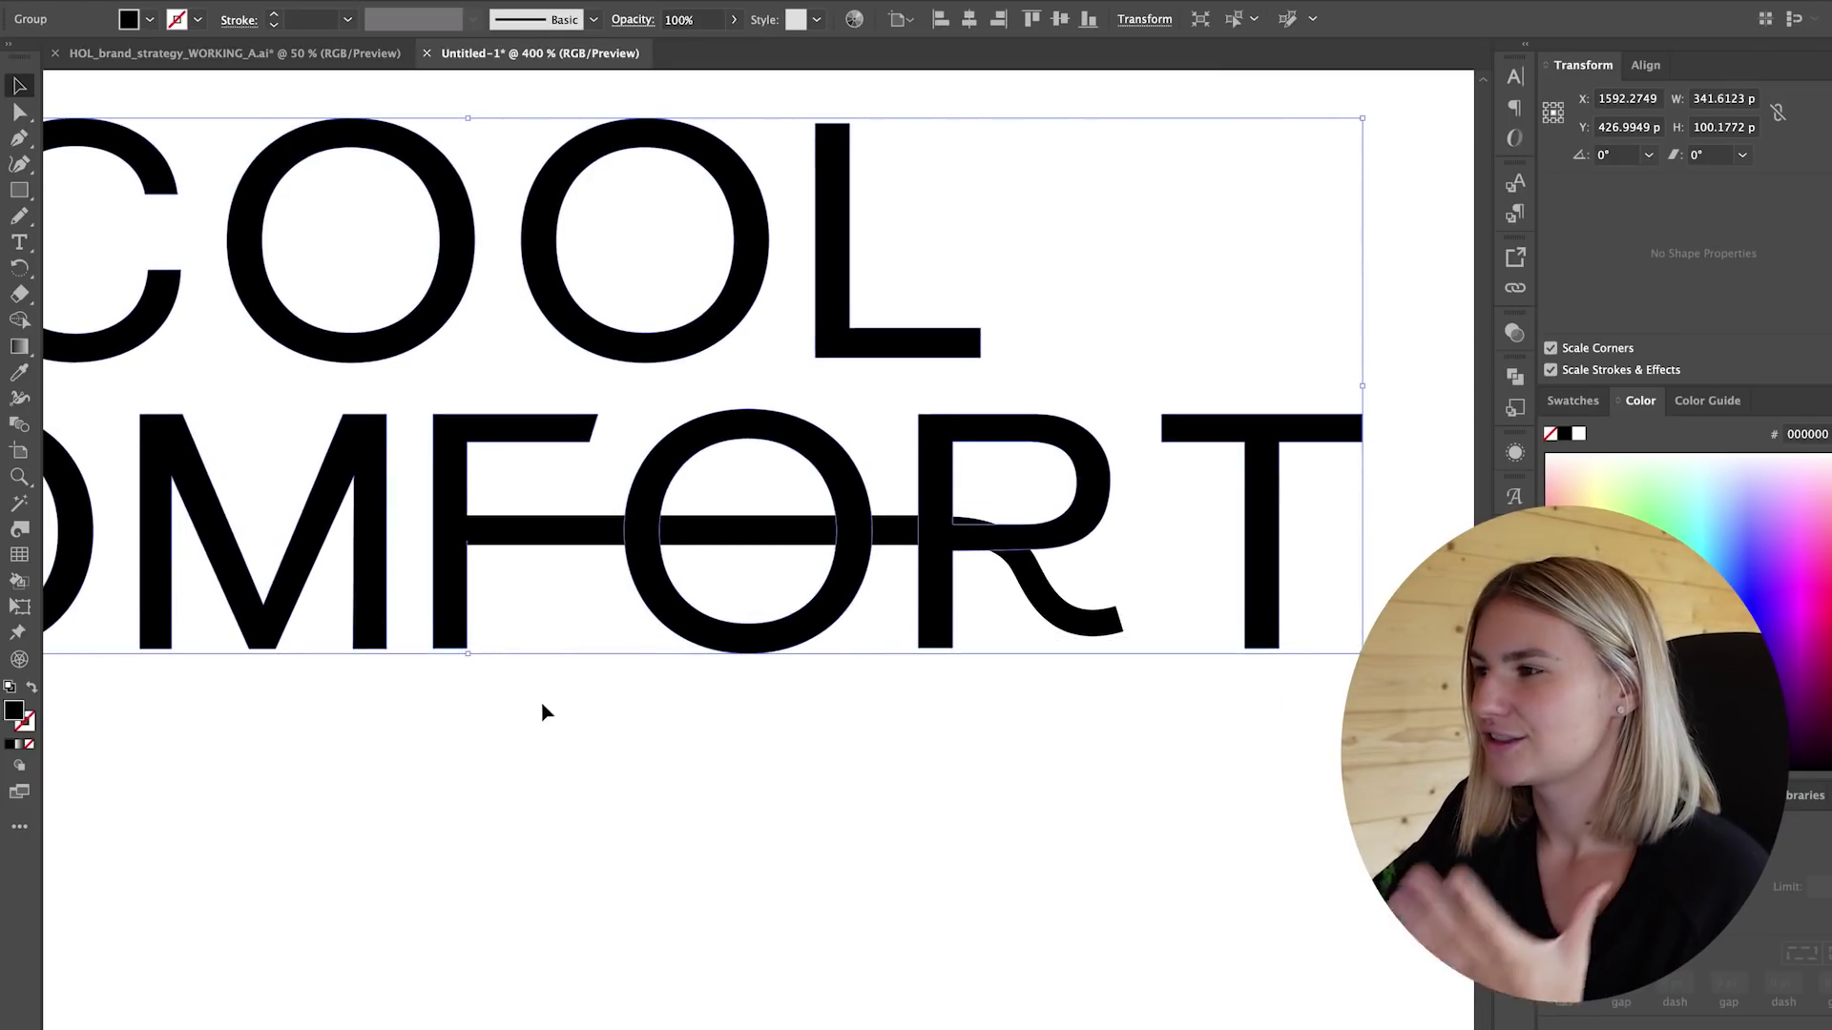
pyautogui.click(544, 715)
# Move the crossbar and the R's curved leg slightly down to line up with the stretched letters.
pyautogui.click(565, 541)
pyautogui.moveTo(560, 541); pyautogui.dragTo(559, 547)
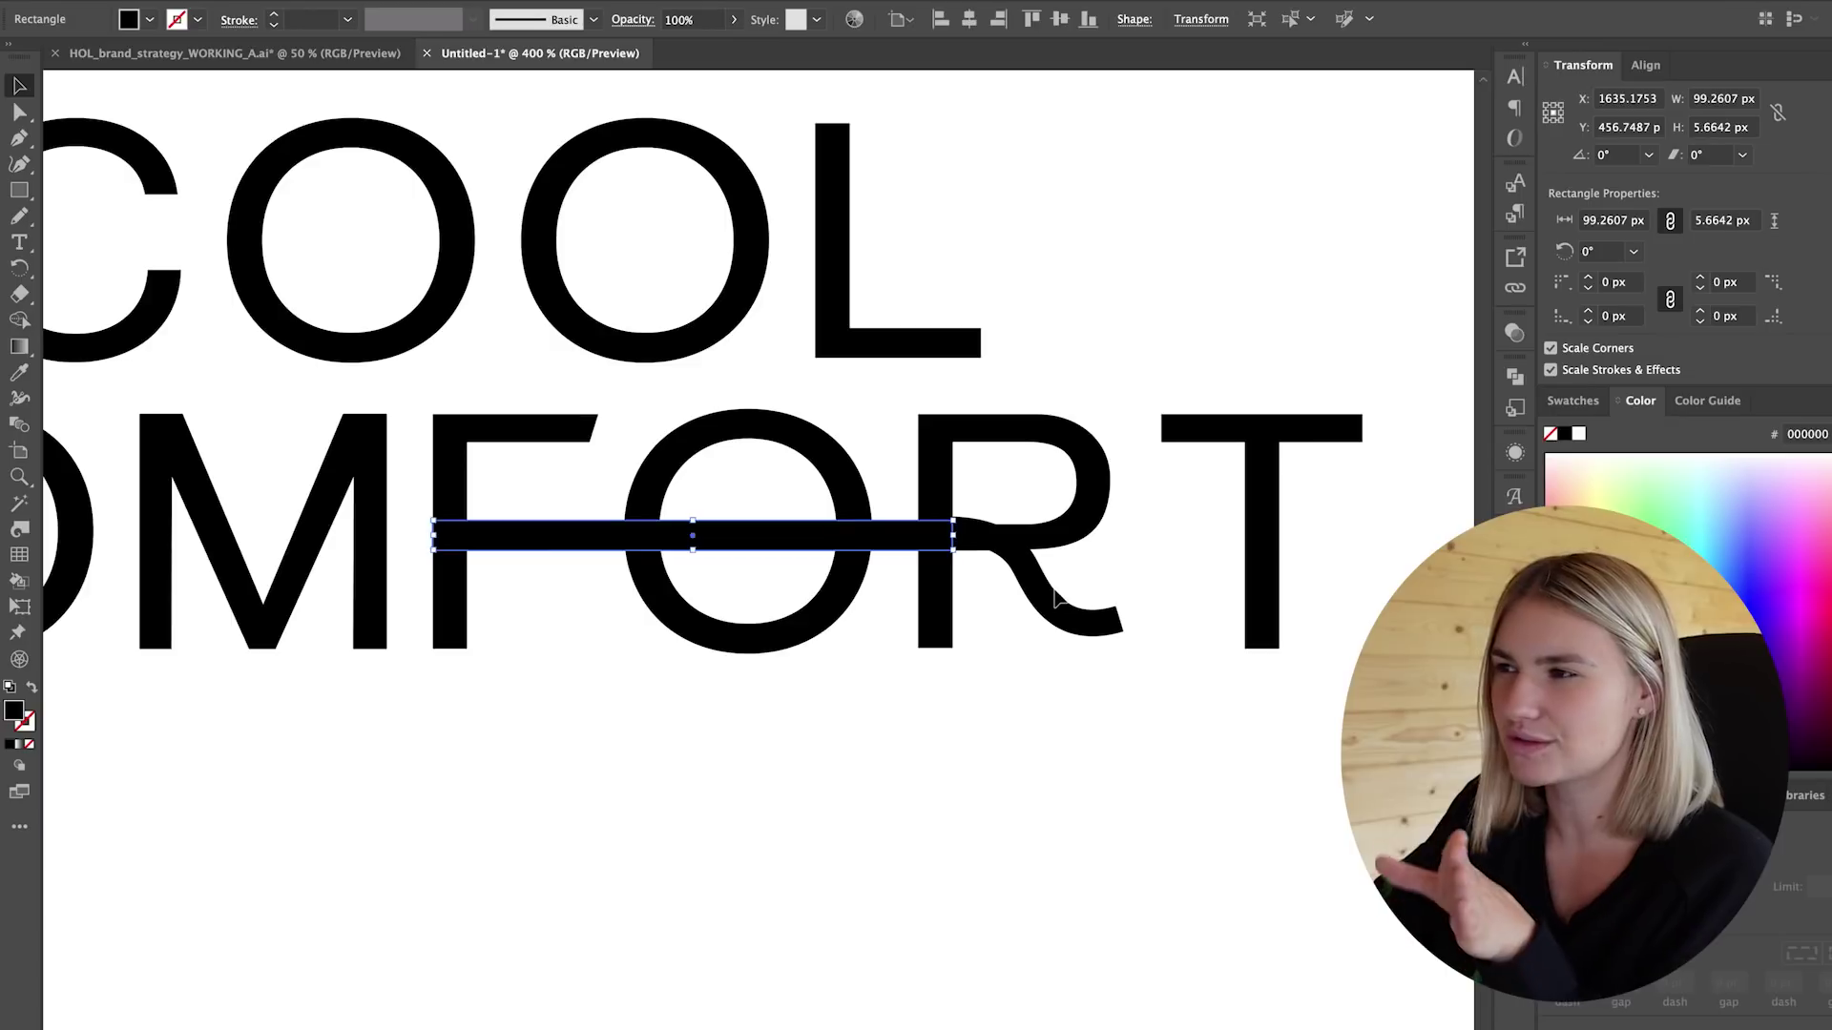
pyautogui.click(1011, 620)
pyautogui.moveTo(1032, 582); pyautogui.dragTo(1032, 593)
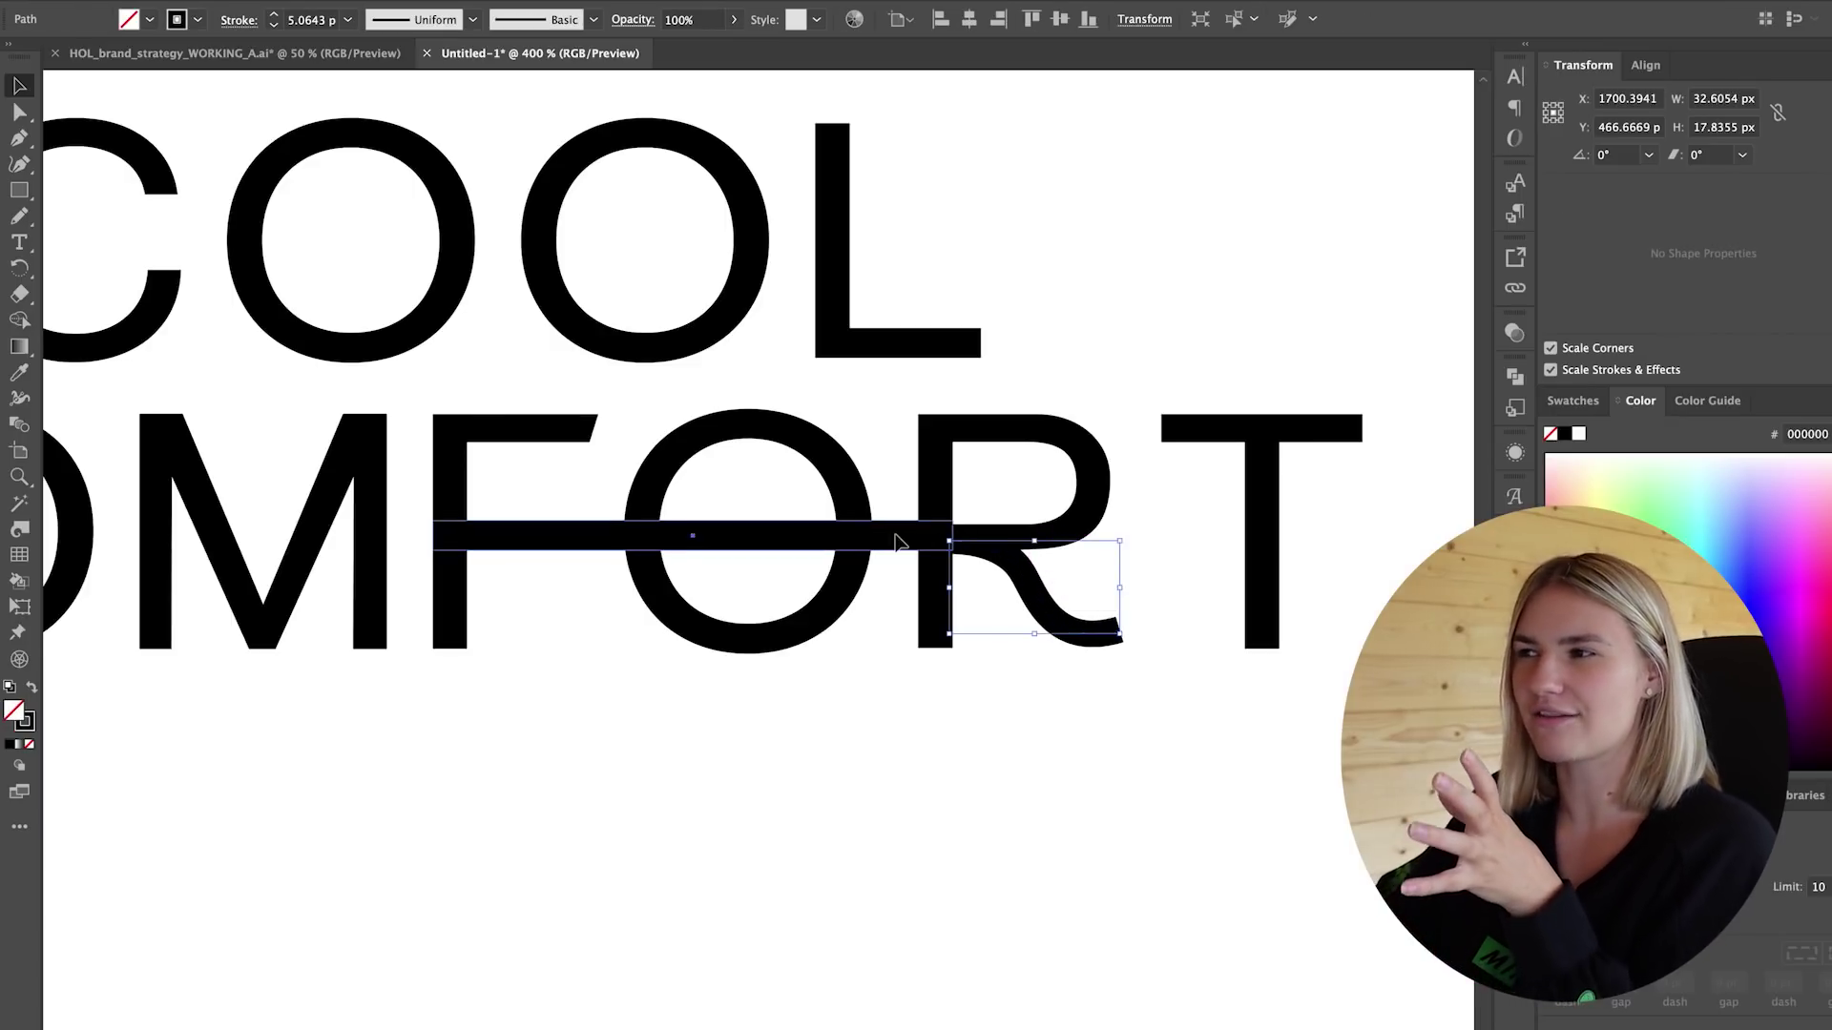
# Adjust the crossbar's thickness and vertical position to match the middle stroke of the R.
pyautogui.click(898, 539)
pyautogui.press('super+minus')
pyautogui.press('super+equal')
pyautogui.press('super+equal')
pyautogui.press('super+equal')
pyautogui.hscroll(2, 887, 546)
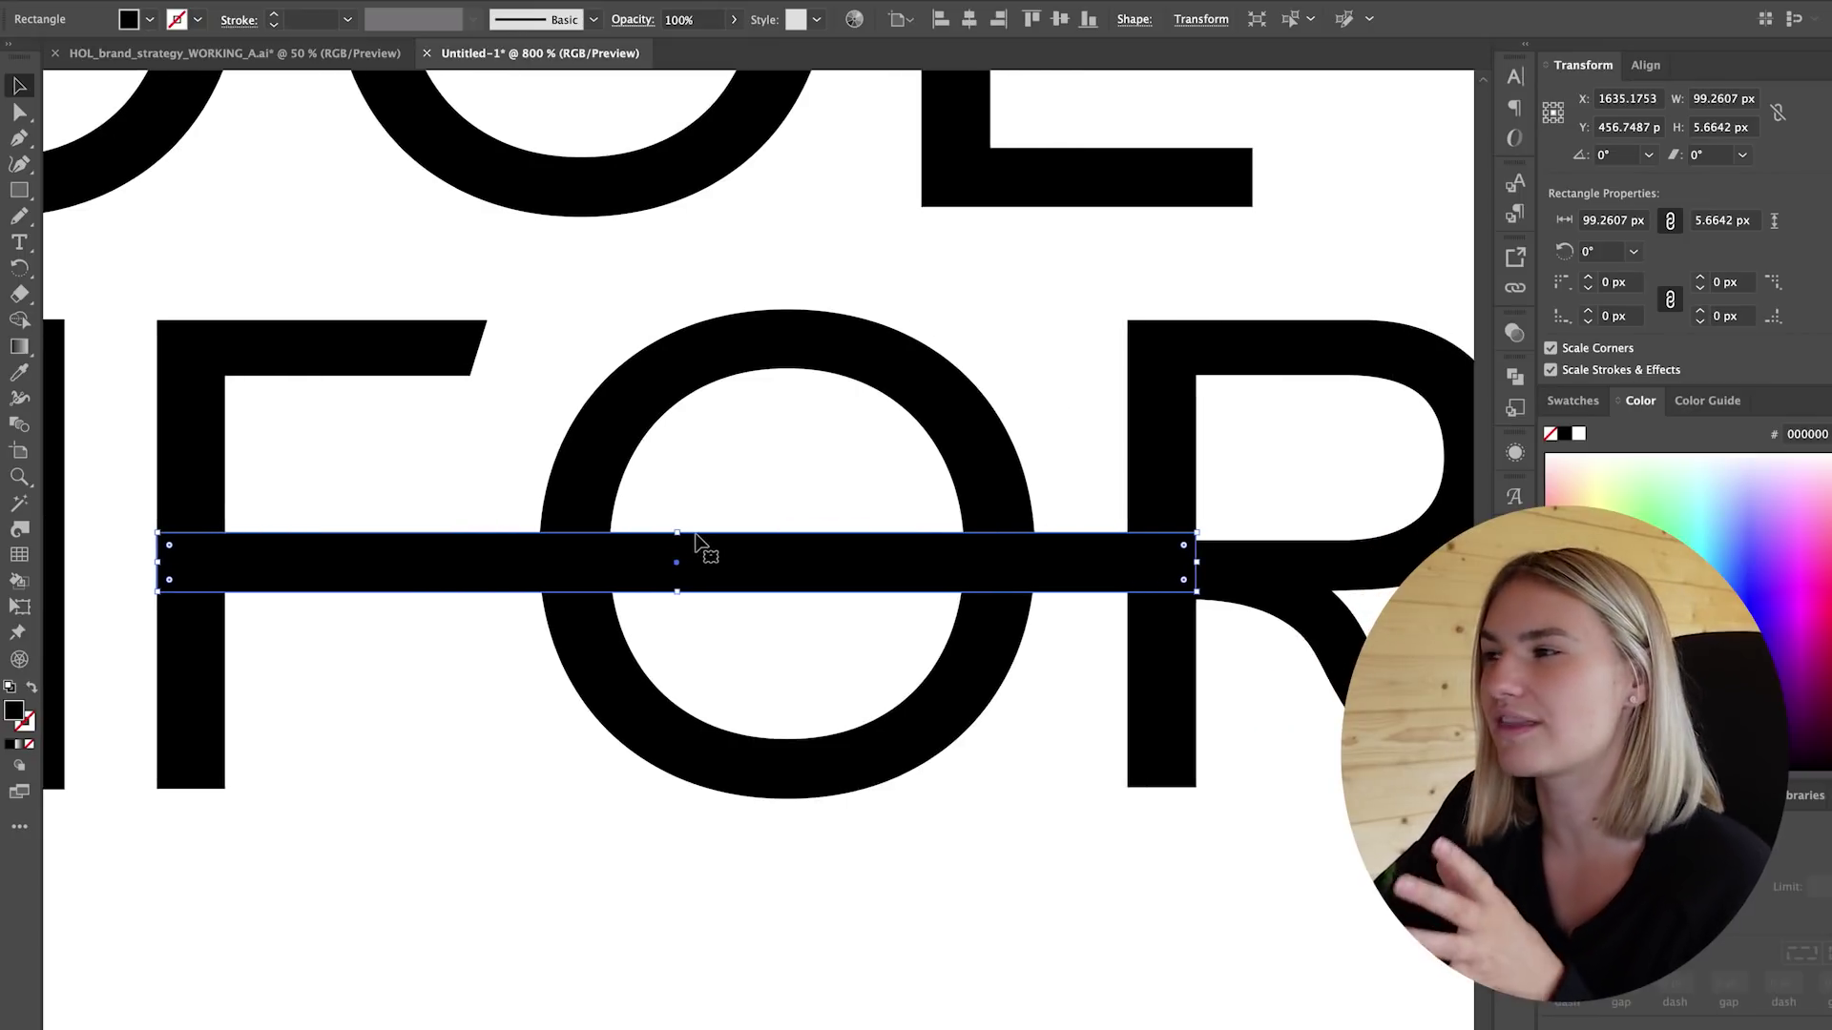
pyautogui.moveTo(680, 535); pyautogui.dragTo(682, 602)
pyautogui.click(1112, 965)
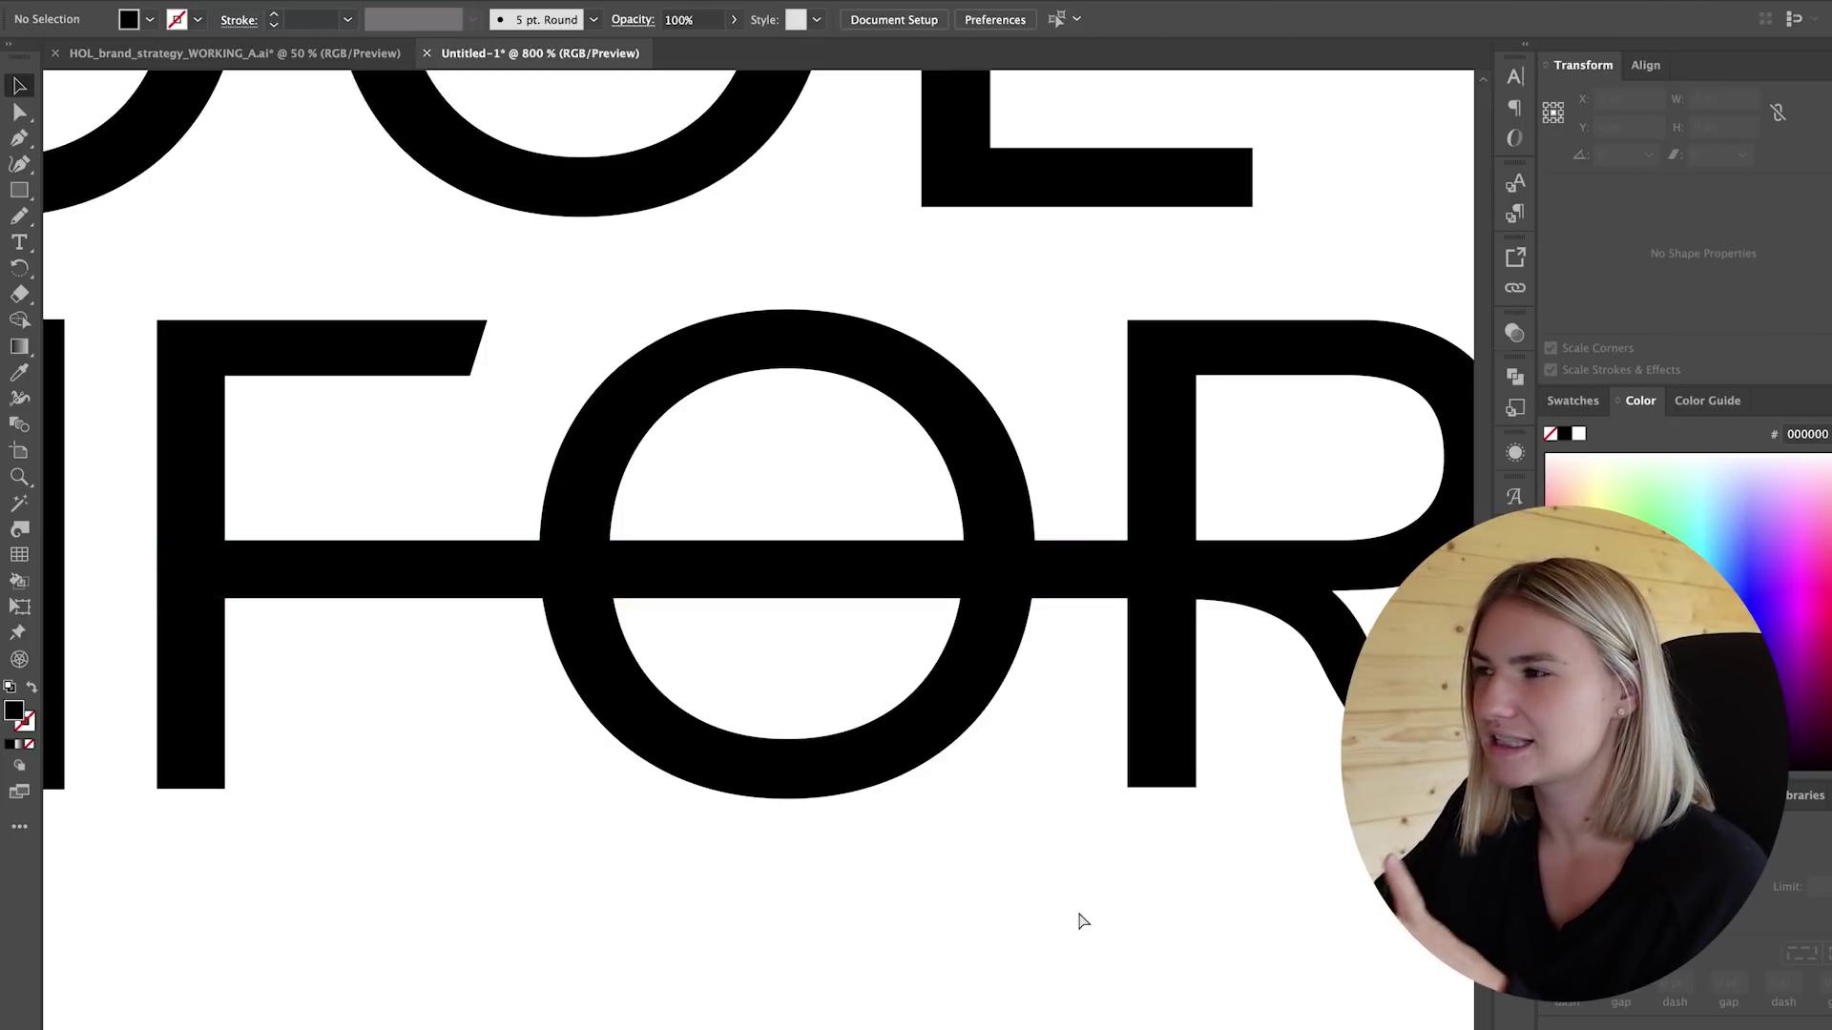
pyautogui.press('super+minus')
pyautogui.press('super+minus')
pyautogui.press('super+minus')
pyautogui.press('super+minus')
pyautogui.press('super+minus')
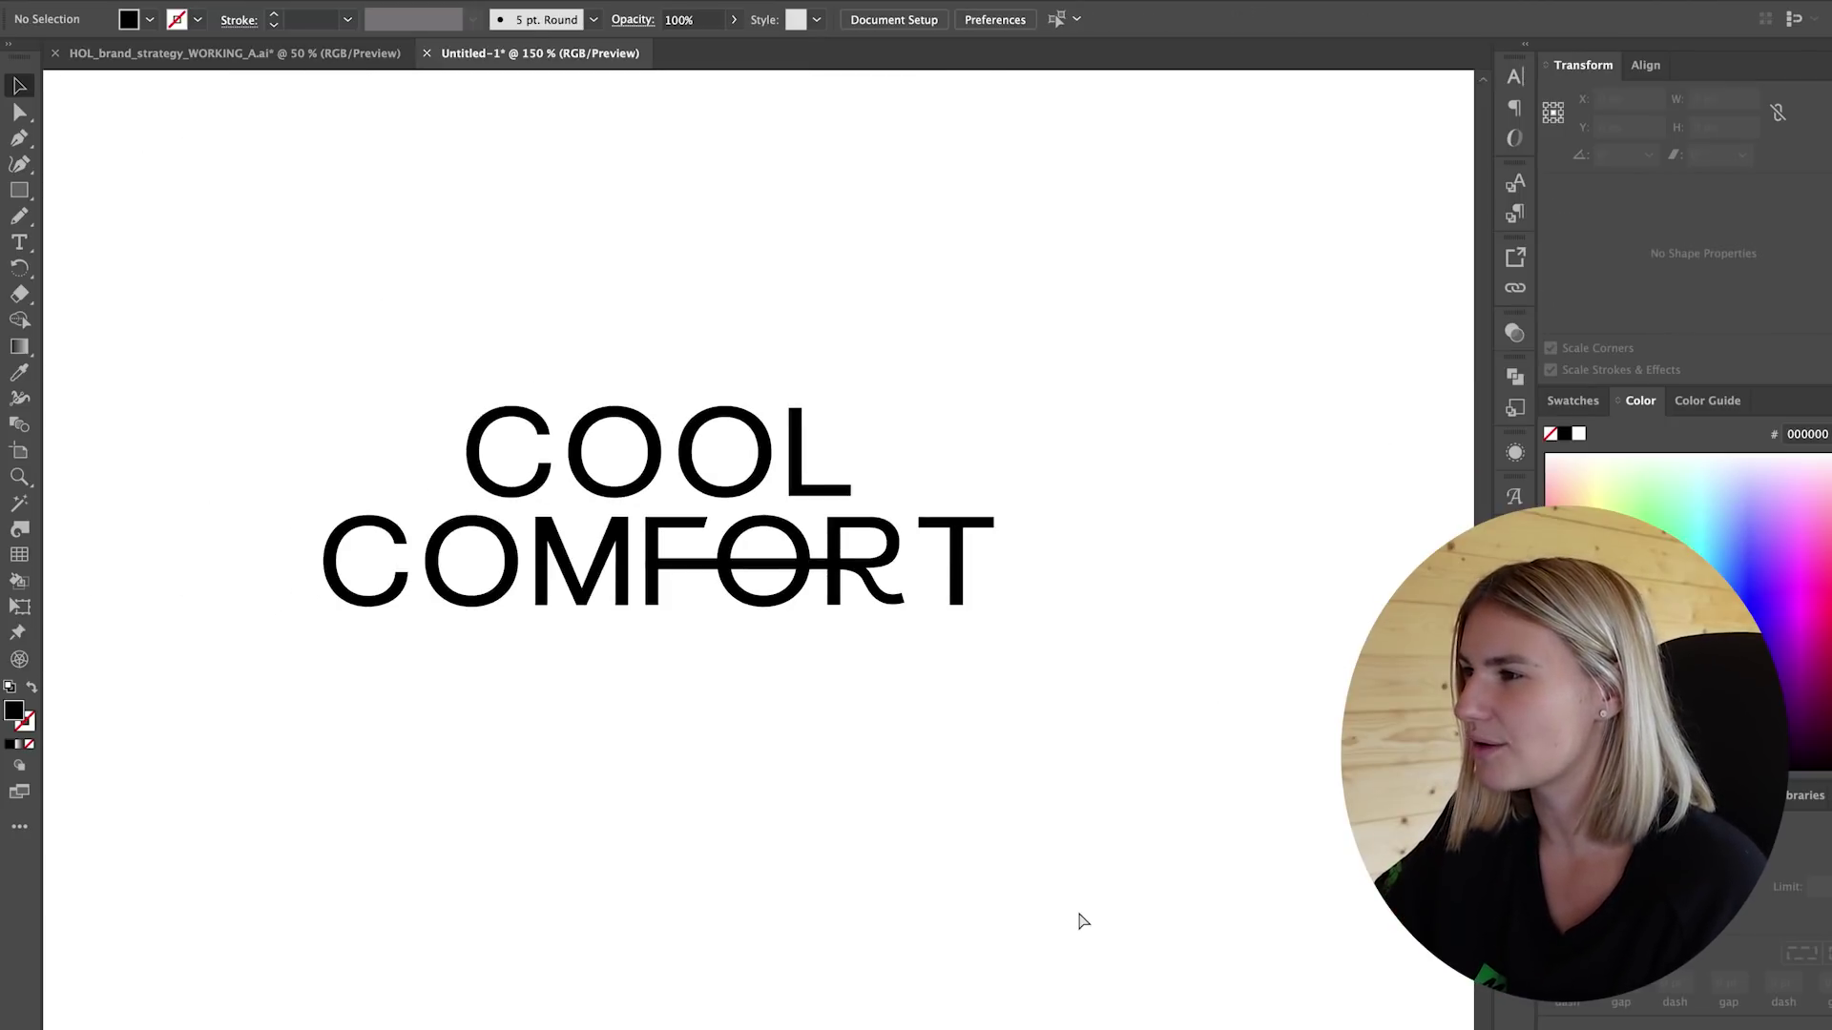
pyautogui.doubleClick(818, 439)
pyautogui.moveTo(817, 436); pyautogui.dragTo(1164, 473)
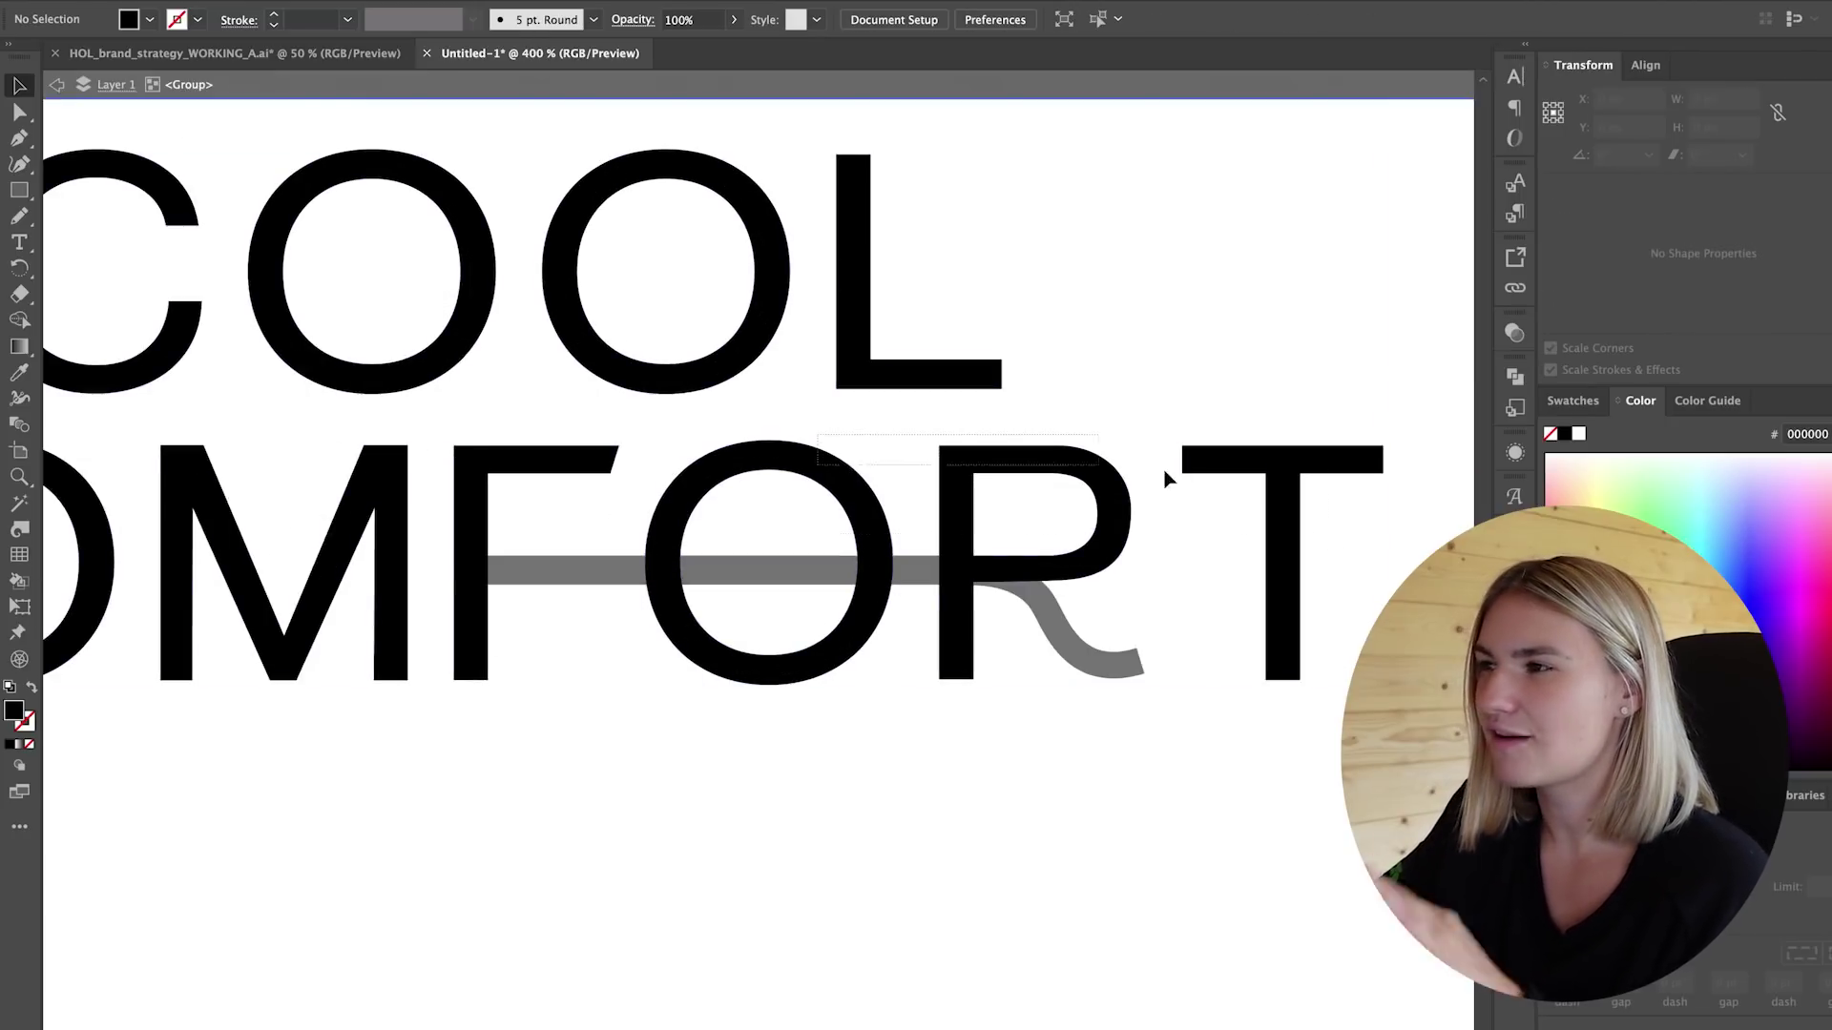
pyautogui.press('Escape')
# Cut the R's curved leg and paste it in place inside the lettering group.
pyautogui.click(1059, 625)
pyautogui.click(143, 3)
pyautogui.press('super+x')
pyautogui.doubleClick(1056, 578)
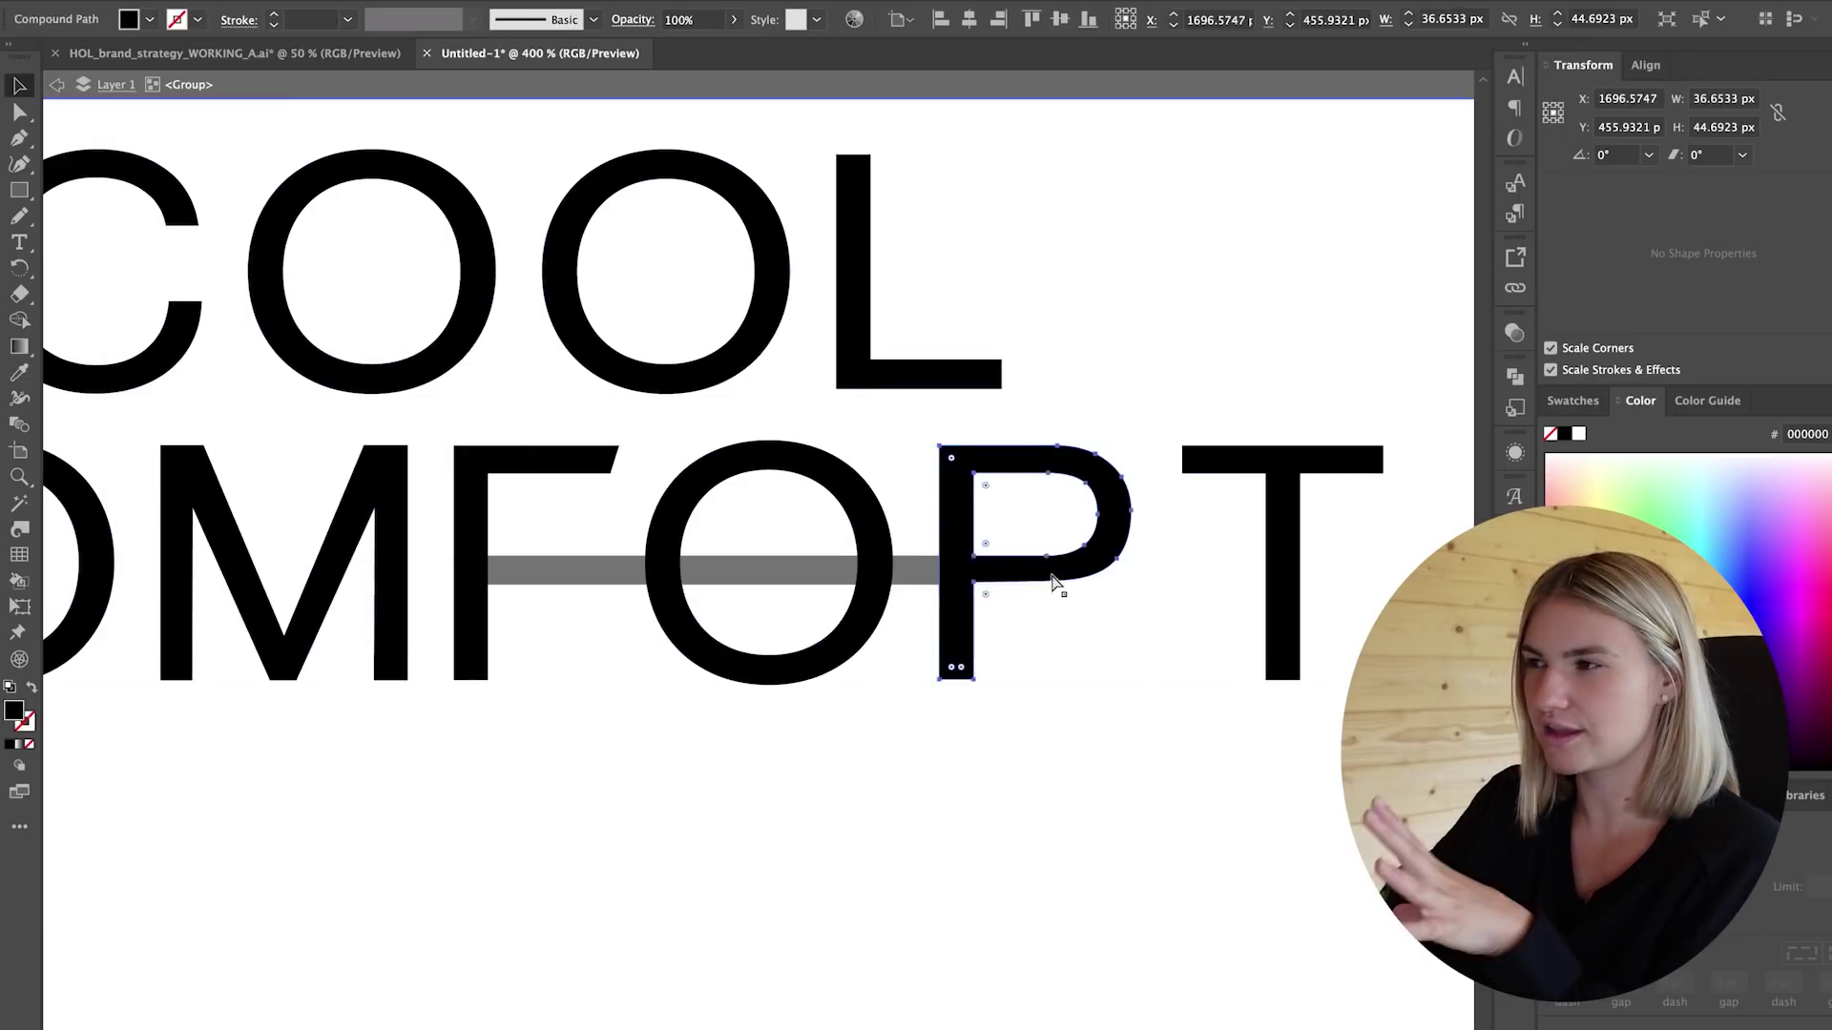
pyautogui.press('super+f')
# Nudge the O, R and T left together so they sit closer to the F in COMFORT.
pyautogui.moveTo(795, 430); pyautogui.dragTo(1371, 486)
pyautogui.press('Left')
pyautogui.press('Left')
pyautogui.press('Left')
pyautogui.press('Left')
pyautogui.press('Left')
pyautogui.press('super+minus')
pyautogui.moveTo(1312, 599); pyautogui.dragTo(1349, 601)
pyautogui.press('Escape')
# Shift the last letters of COMFORT slightly left and adjust the crossbar's position across F, O and R.
pyautogui.click(1025, 569)
pyautogui.doubleClick(1002, 489)
pyautogui.moveTo(940, 439); pyautogui.dragTo(1374, 496)
pyautogui.moveTo(1353, 612); pyautogui.dragTo(1337, 613)
pyautogui.moveTo(610, 570); pyautogui.dragTo(615, 569)
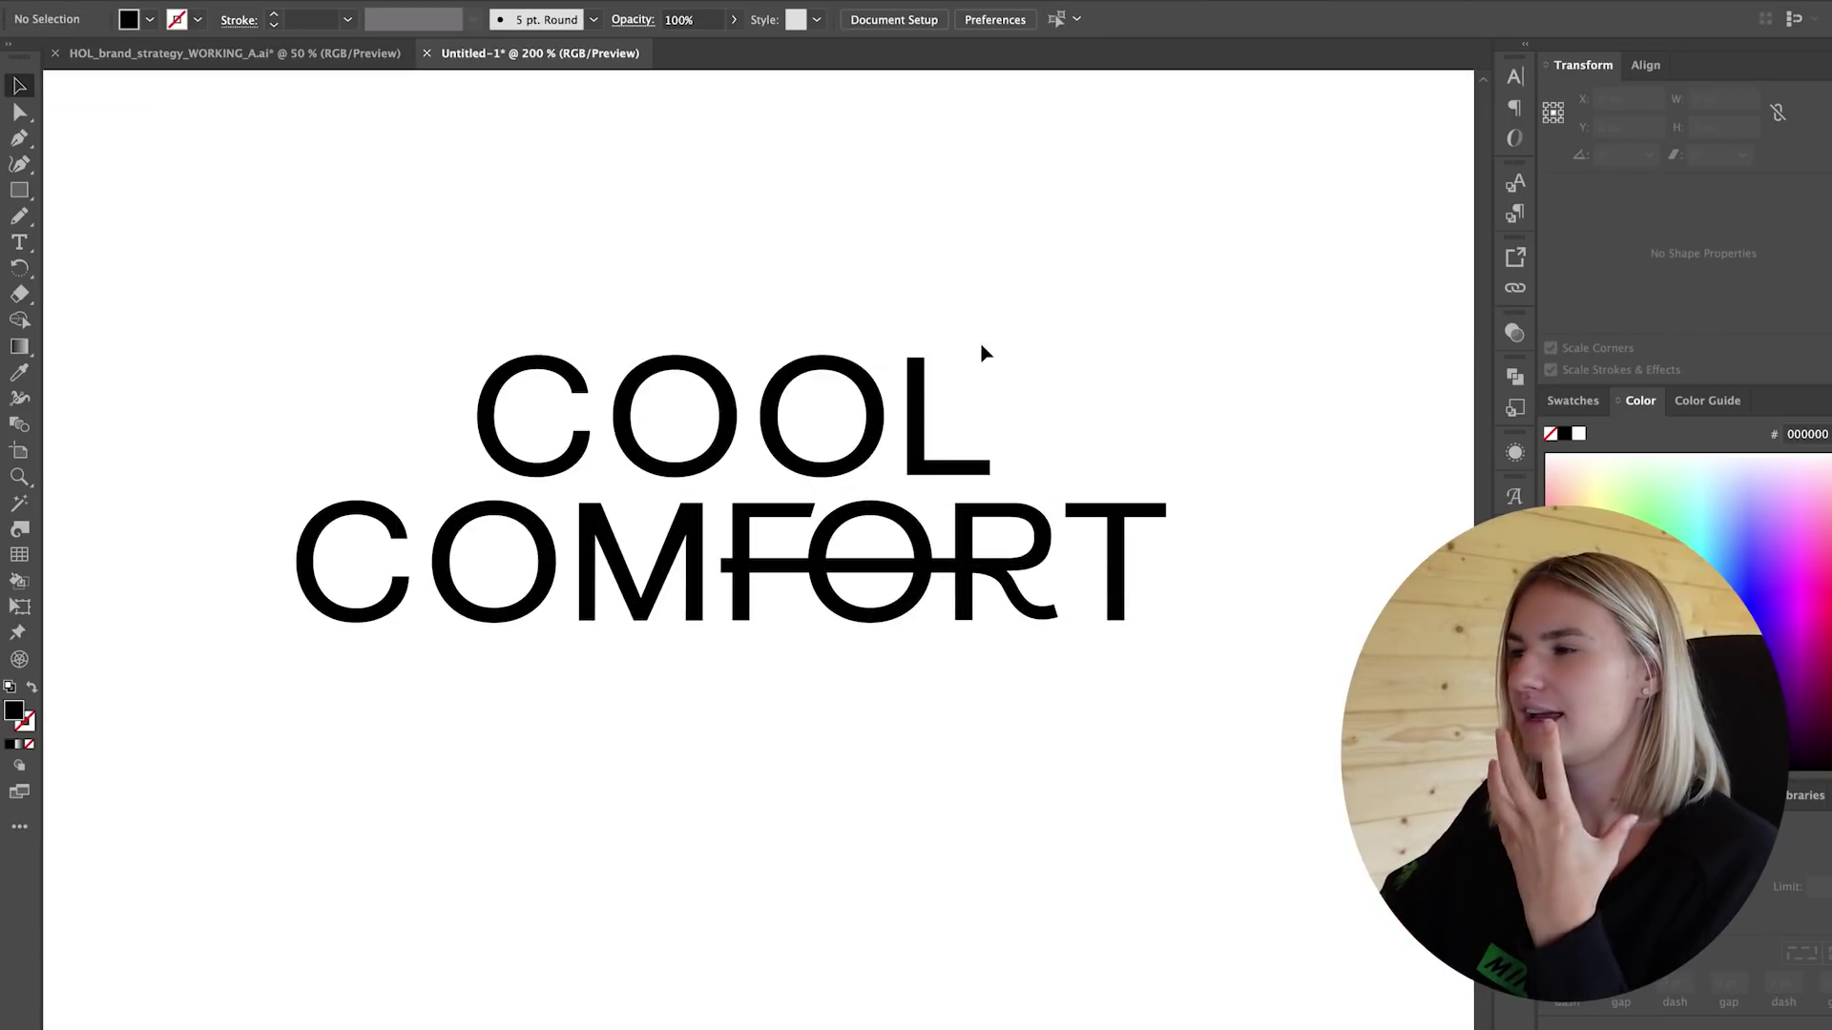
pyautogui.doubleClick(894, 550)
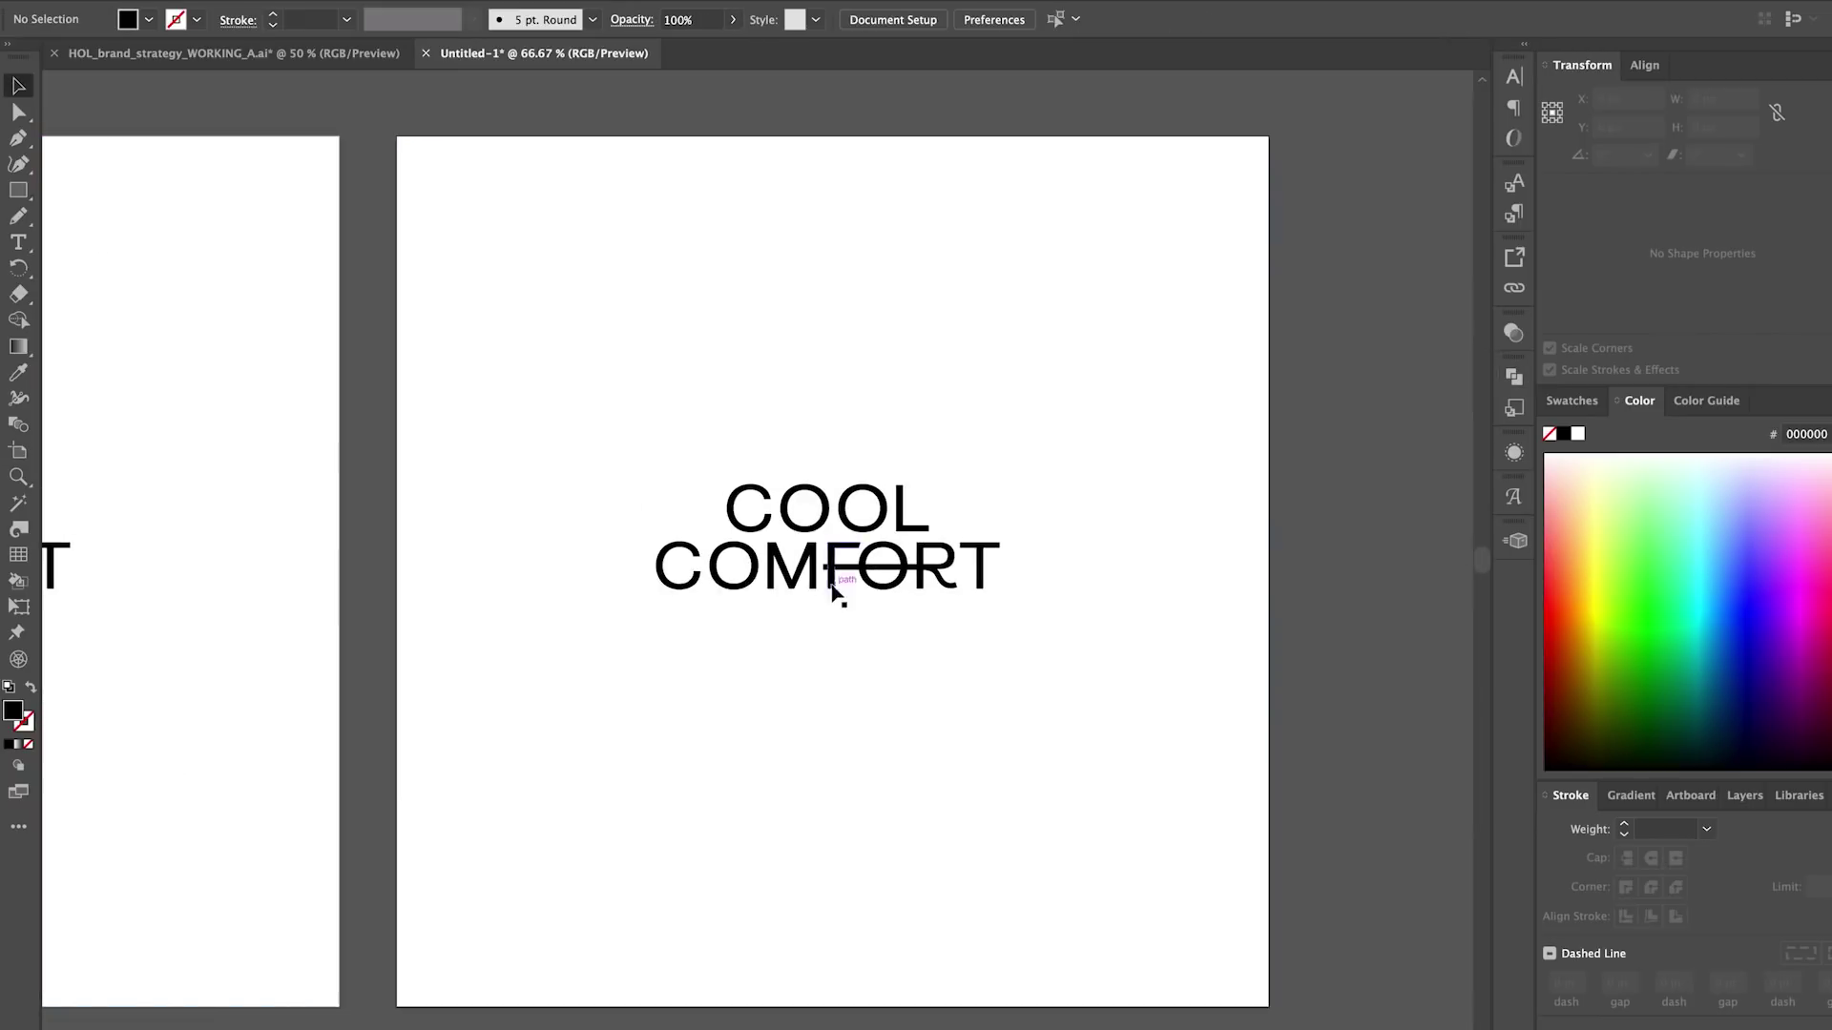
# Move COMFORT up beside COOL to form a one-line logo, and shift the line left on the artboard.
pyautogui.doubleClick(835, 573)
pyautogui.moveTo(683, 554); pyautogui.dragTo(973, 496)
pyautogui.press('super+equal')
pyautogui.hscroll(-5, 1097, 573)
pyautogui.press('super+a')
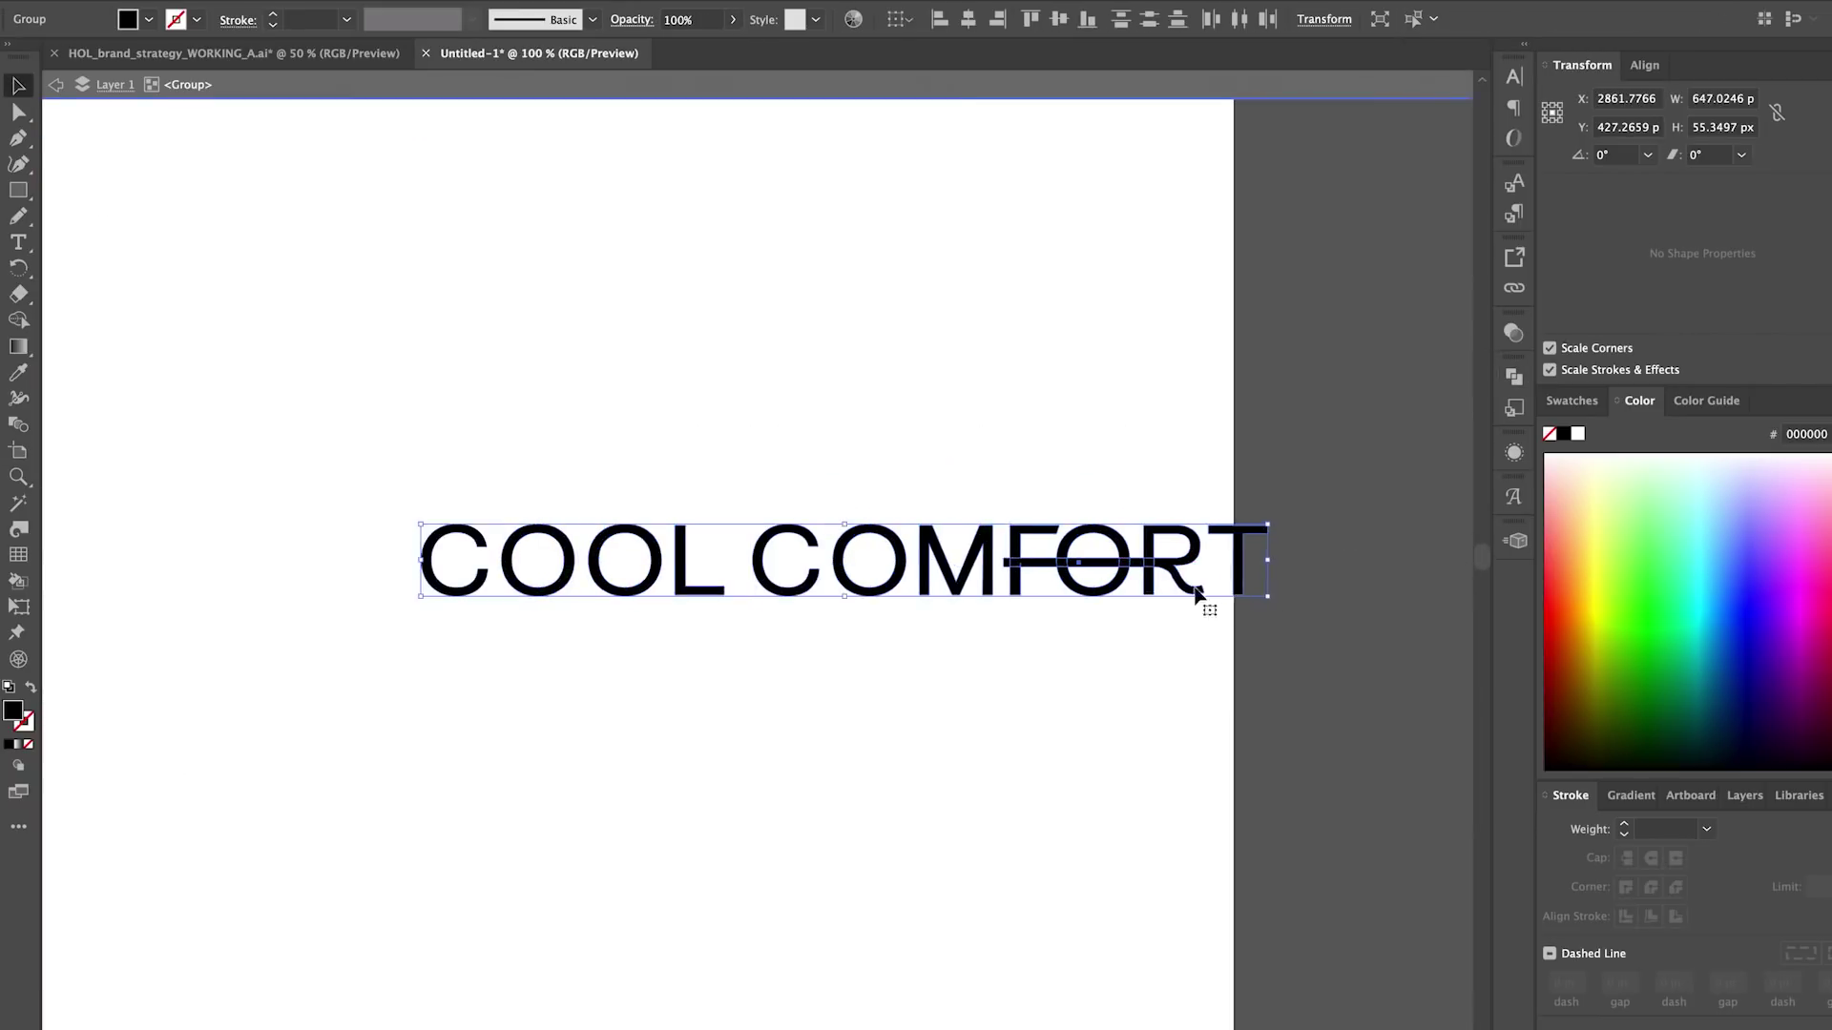
pyautogui.moveTo(1220, 601); pyautogui.dragTo(1007, 603)
# Move COMFORT over COOL and fine-tune its vertical position so the letters of both words line up.
pyautogui.hscroll(-2, 977, 612)
pyautogui.press('super+equal')
pyautogui.click(888, 658)
pyautogui.moveTo(671, 604); pyautogui.dragTo(327, 596)
pyautogui.press('super+equal')
pyautogui.press('super+equal')
pyautogui.press('super+equal')
pyautogui.moveTo(383, 459); pyautogui.dragTo(382, 467)
# Move COMFORT horizontally back to the right of COOL, leaving a word space between them.
pyautogui.press('super+minus')
pyautogui.press('super+minus')
pyautogui.press('super+minus')
pyautogui.press('super+minus')
pyautogui.moveTo(623, 480); pyautogui.dragTo(720, 480)
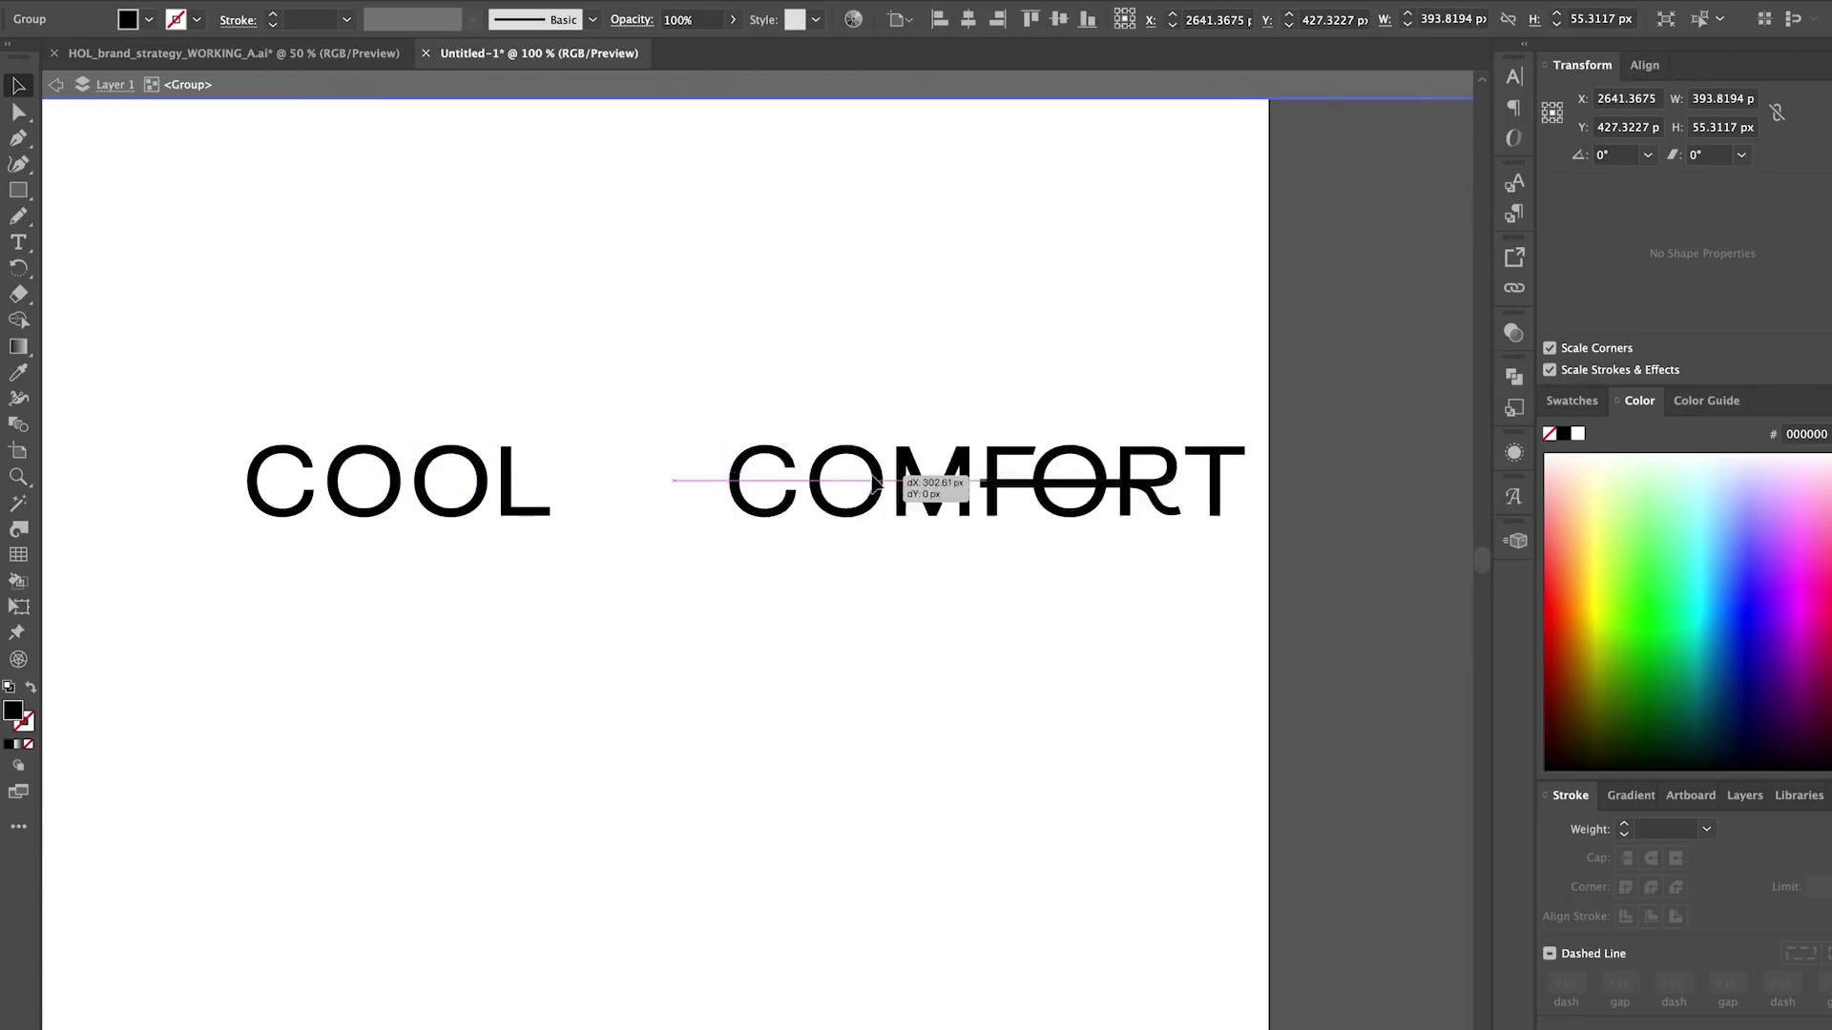
# Leave the group and center the one-line logo horizontally and vertically on its artboard.
pyautogui.click(598, 386)
pyautogui.press('super+minus')
pyautogui.press('super+minus')
pyautogui.doubleClick(598, 386)
pyautogui.click(647, 522)
pyautogui.click(968, 19)
pyautogui.click(1059, 19)
pyautogui.click(798, 352)
# Duplicate the artboard with the one-line COOL COMFORT logo to its right.
pyautogui.hscroll(-5, 798, 352)
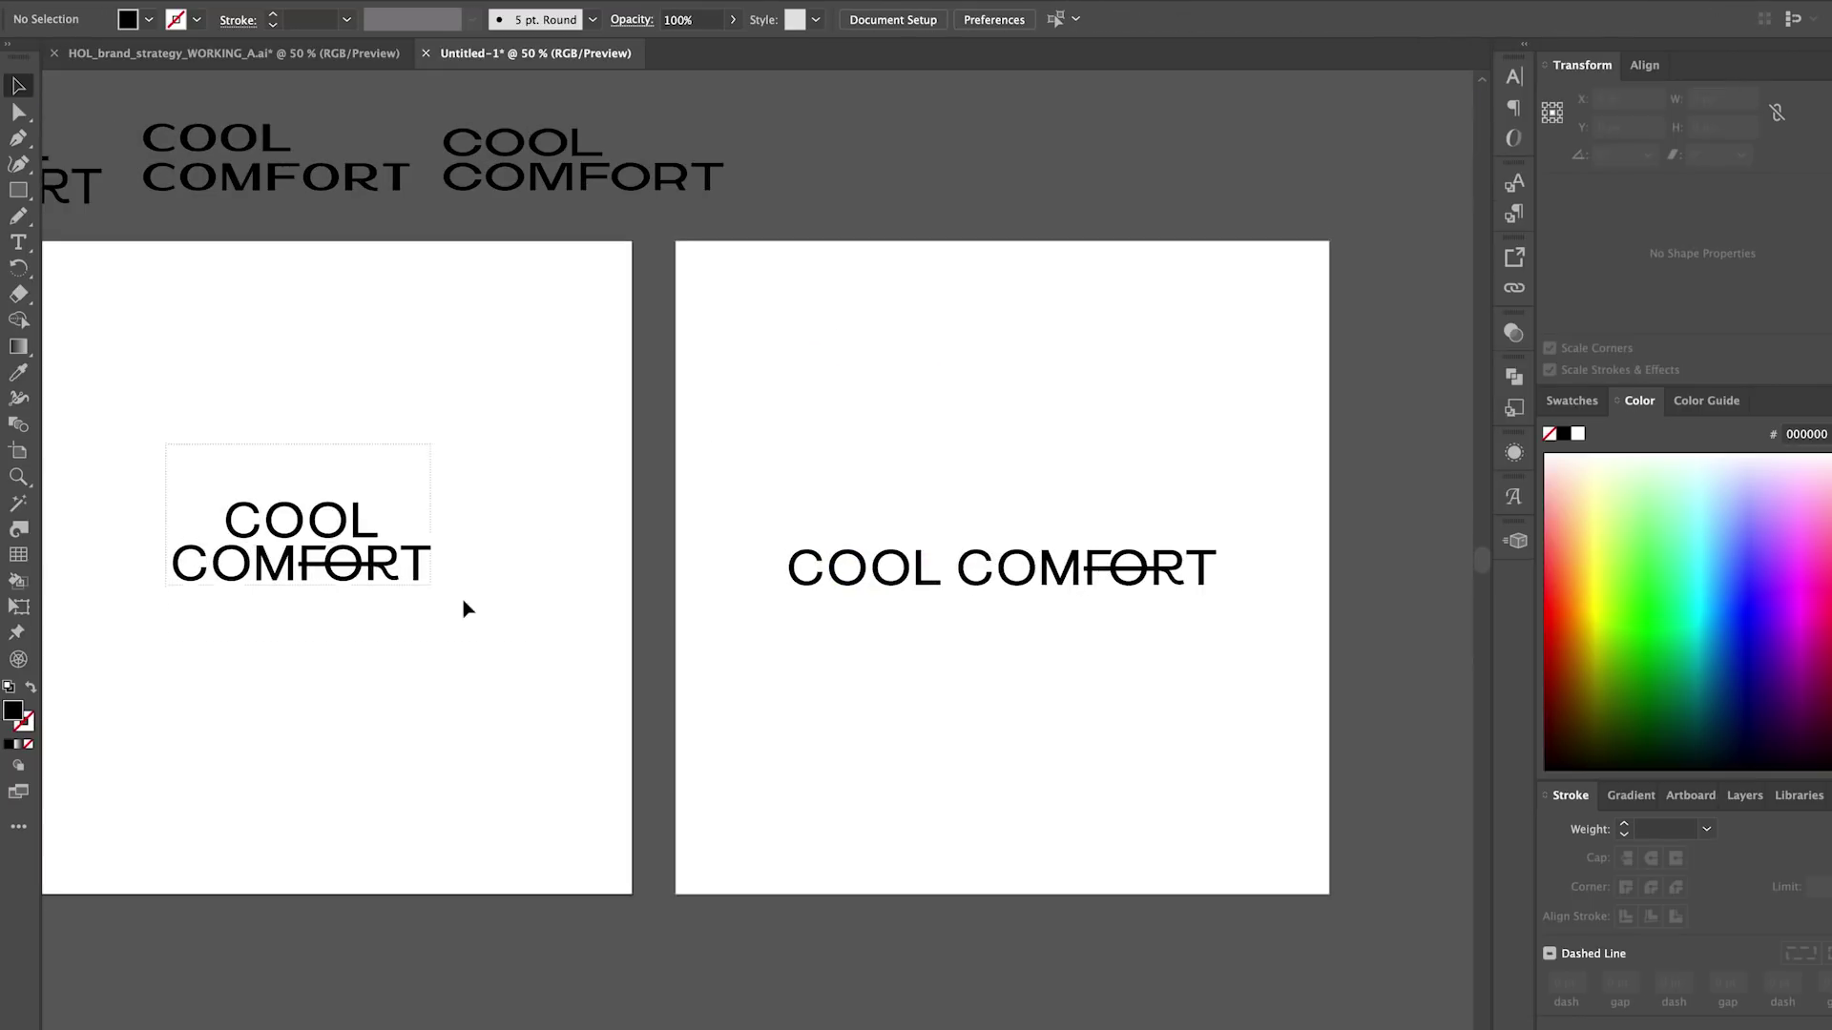
pyautogui.moveTo(168, 451); pyautogui.dragTo(536, 608)
pyautogui.hscroll(-3, 566, 416)
pyautogui.hscroll(10, 568, 417)
pyautogui.hotkey('shift', 'o')
pyautogui.moveTo(502, 736); pyautogui.dragTo(1198, 735)
pyautogui.press('v')
pyautogui.hscroll(5, 854, 382)
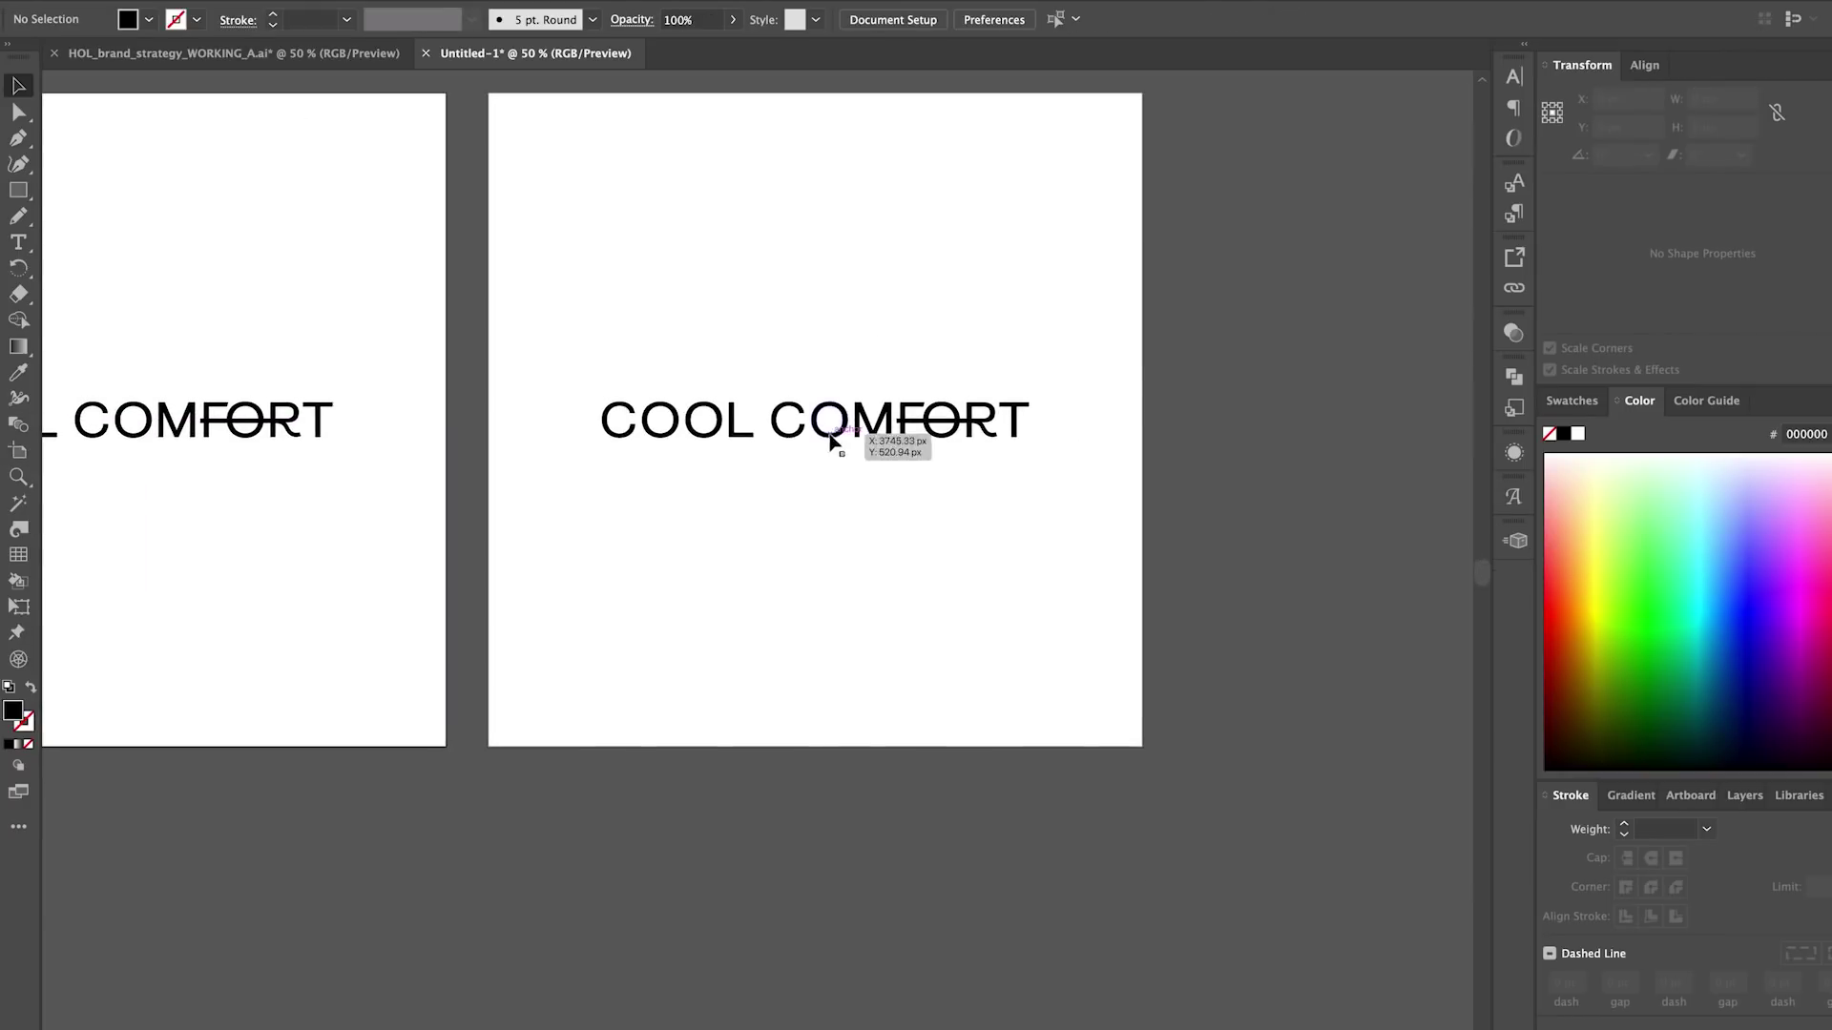